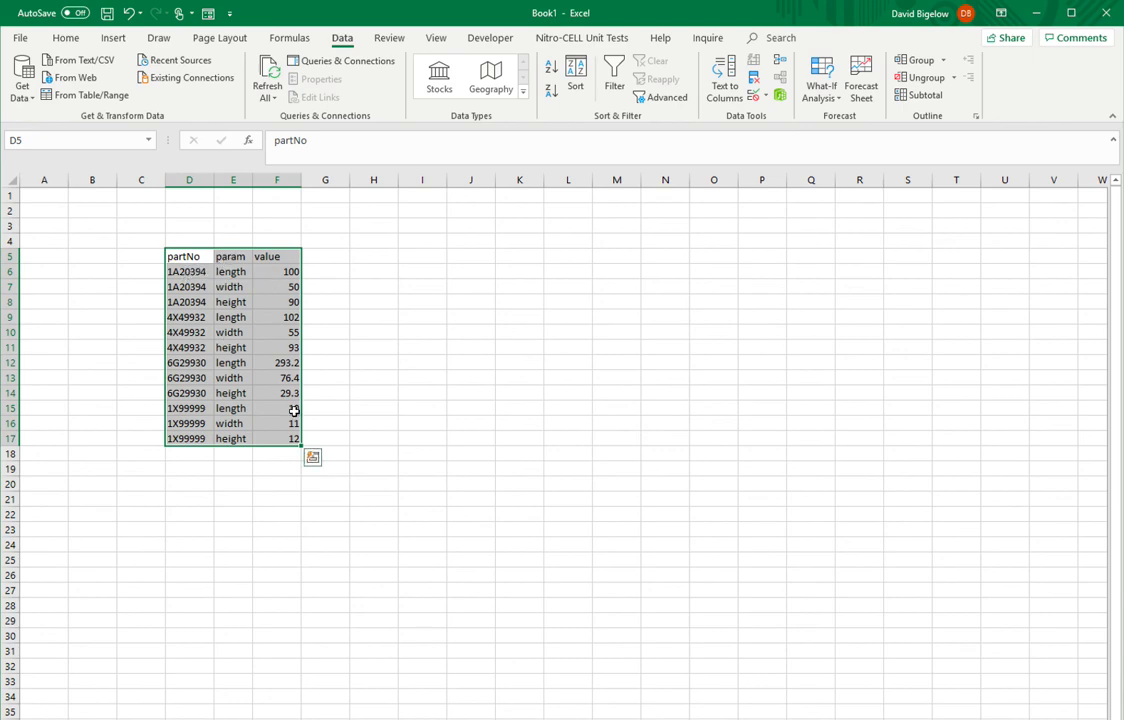
Try a transposed paste of the part data range D5:F17 at cell I5.
{"action": "left_click", "coordinate": [352, 328]}
{"action": "left_click_drag", "start_coordinate": [188, 258], "coordinate": [271, 440]}
{"action": "left_click", "coordinate": [421, 258]}
{"action": "right_click", "coordinate": [421, 258]}
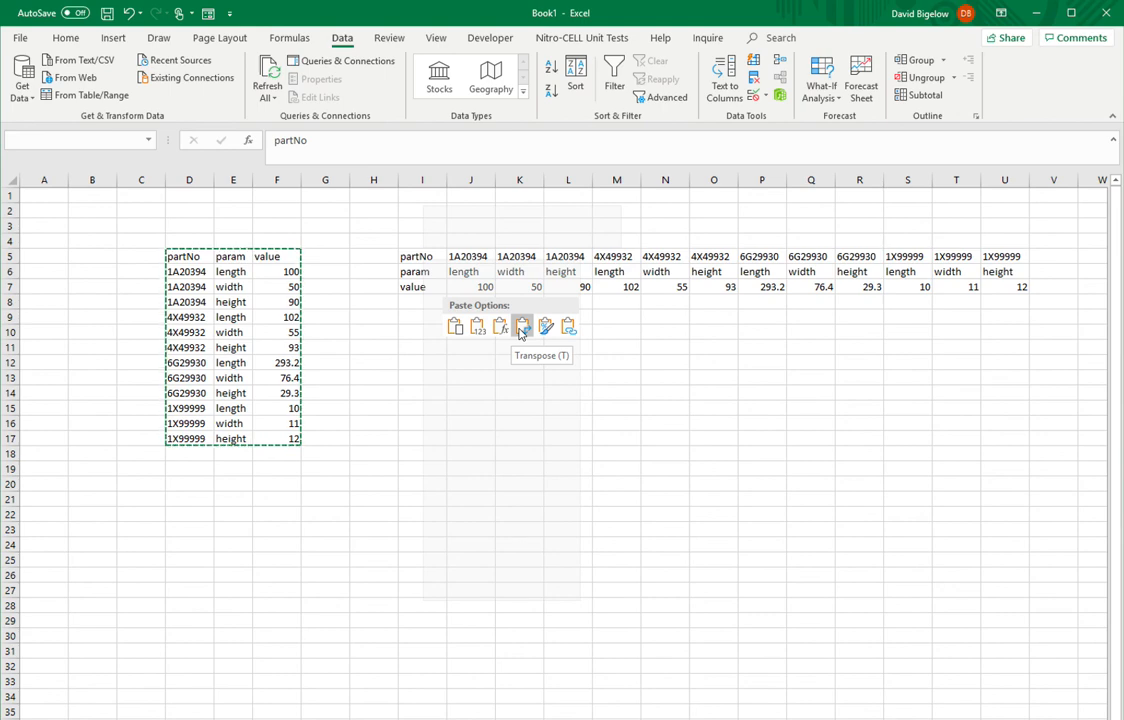
{"action": "key", "text": "Escape"}
{"action": "left_click", "coordinate": [327, 331]}
{"action": "key", "text": "Escape"}
Convert the part data range D5:F17 into a table and turn off its filter buttons.
{"action": "left_click_drag", "start_coordinate": [185, 257], "coordinate": [291, 437]}
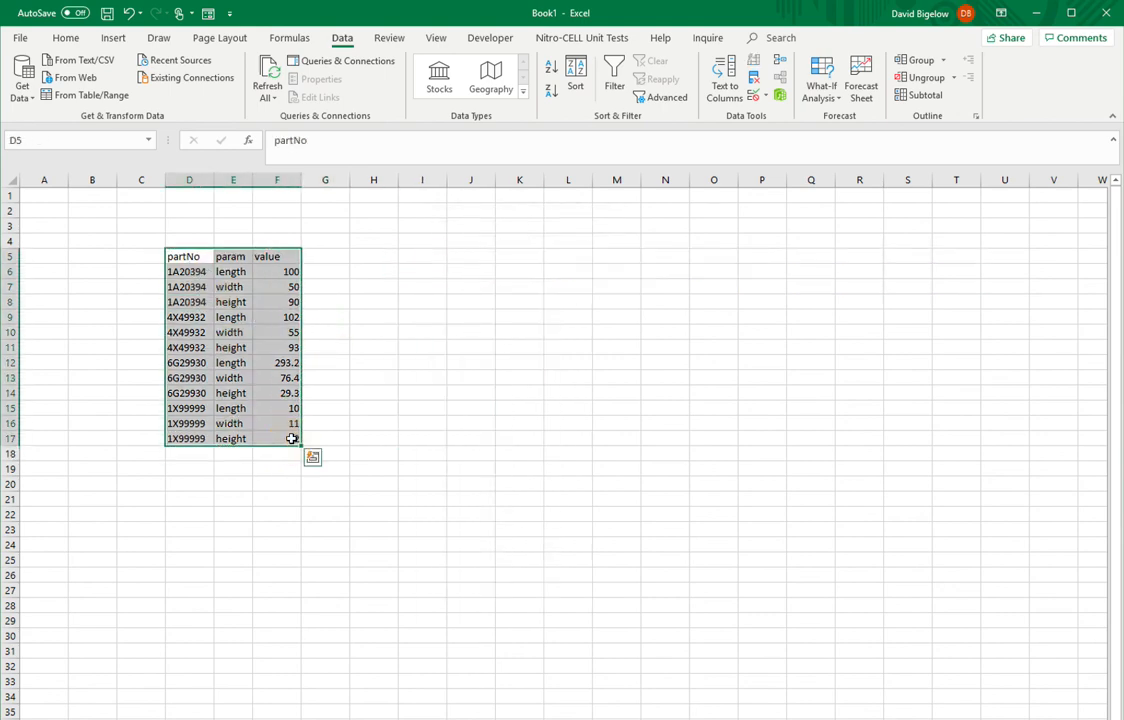
{"action": "key", "text": "ctrl+t"}
{"action": "left_click", "coordinate": [246, 543]}
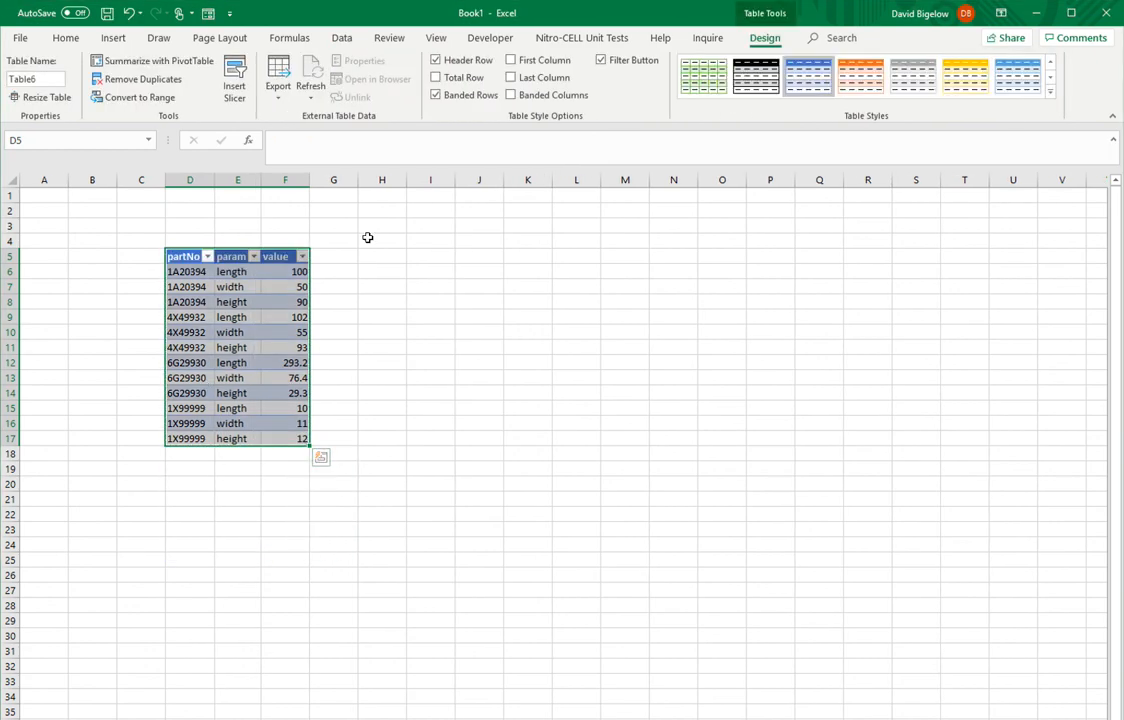
{"action": "left_click", "coordinate": [601, 60]}
{"action": "left_click", "coordinate": [375, 316]}
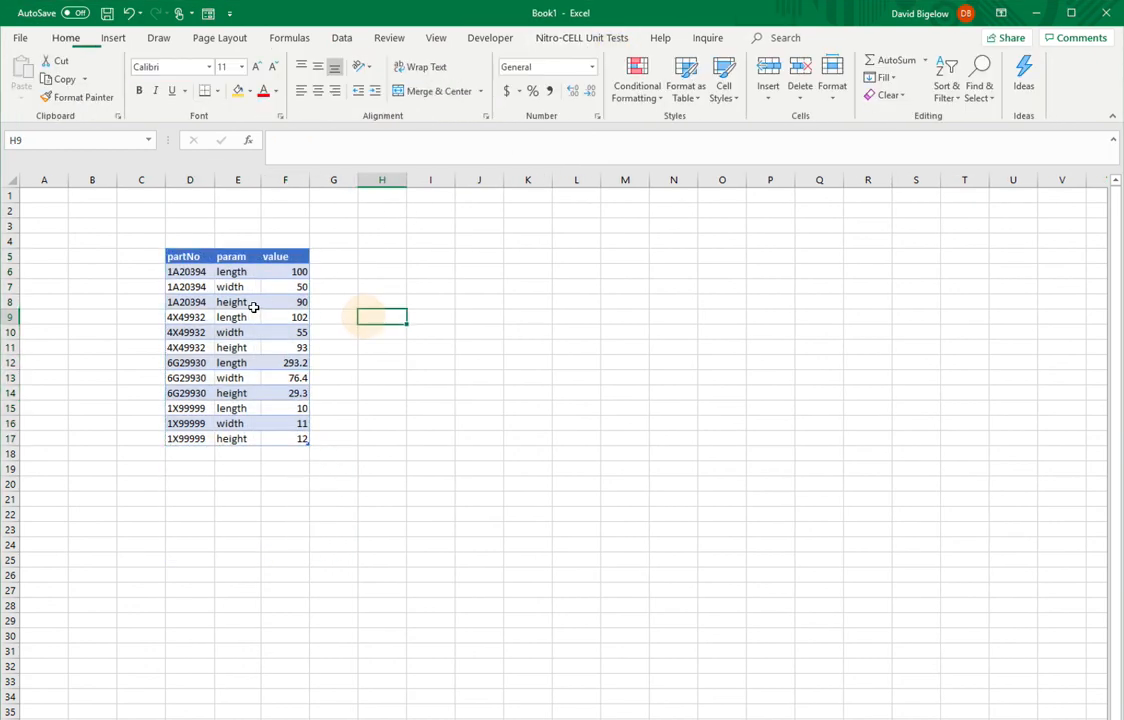
Load the part data table into the Power Query Editor as a new query.
{"action": "left_click", "coordinate": [254, 305]}
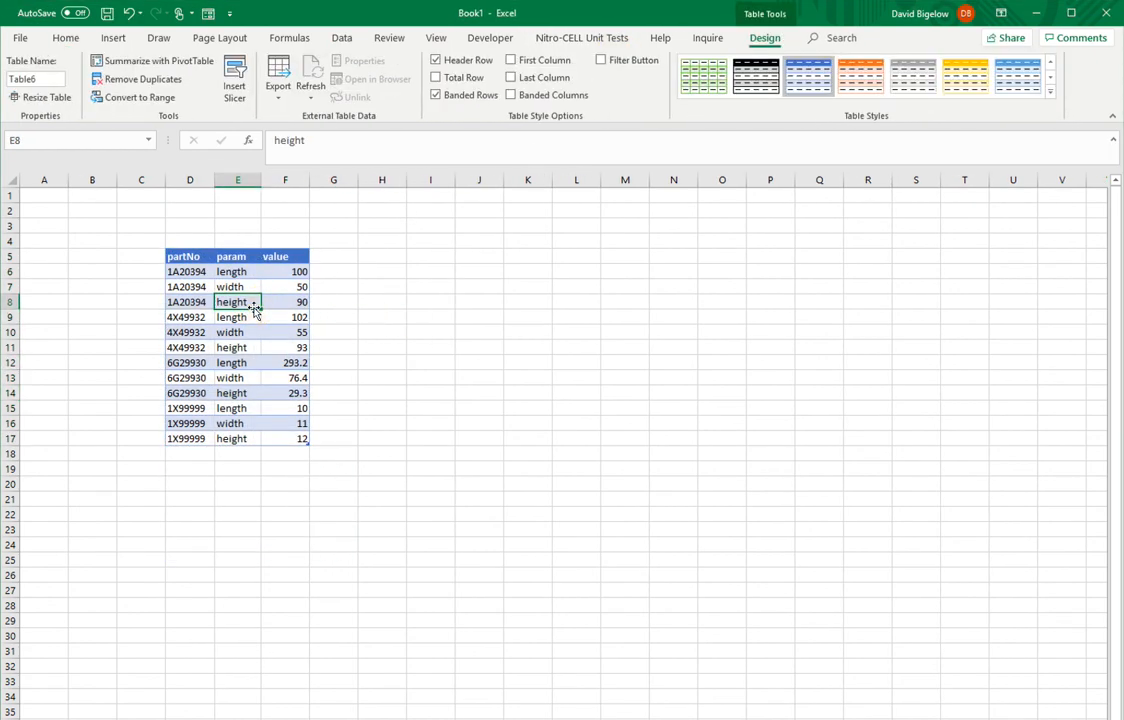
{"action": "left_click", "coordinate": [343, 38]}
{"action": "left_click", "coordinate": [90, 95]}
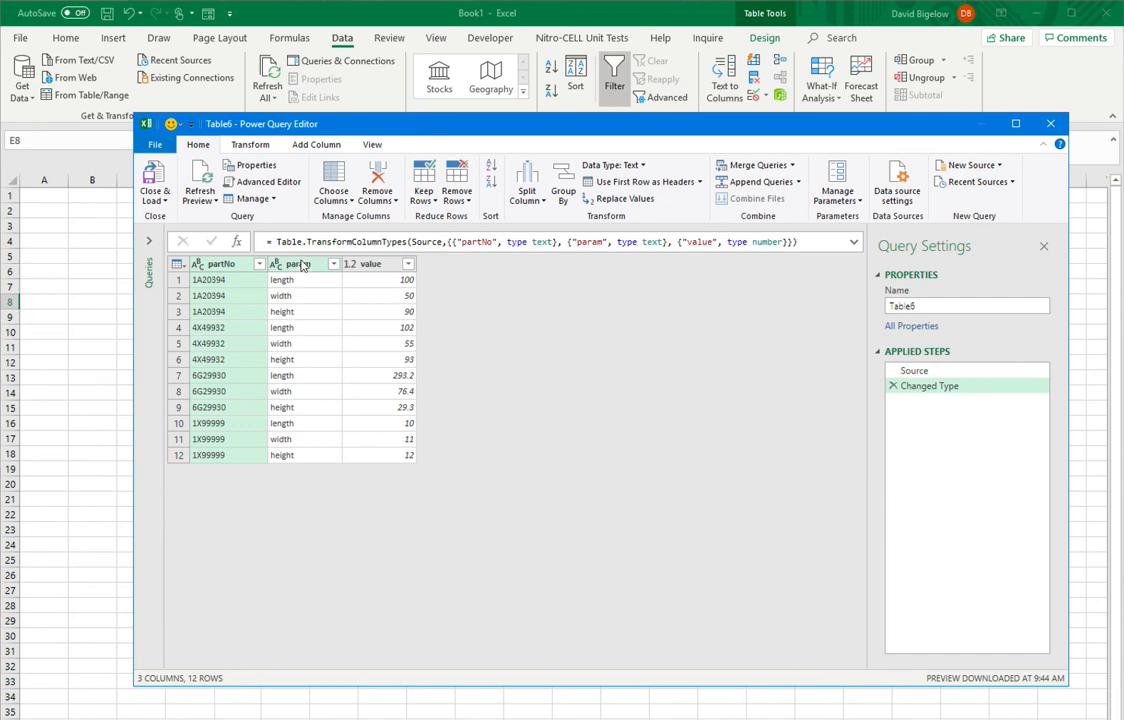
Pivot the param column, using value as the values column.
{"action": "left_click", "coordinate": [301, 265]}
{"action": "left_click", "coordinate": [250, 144]}
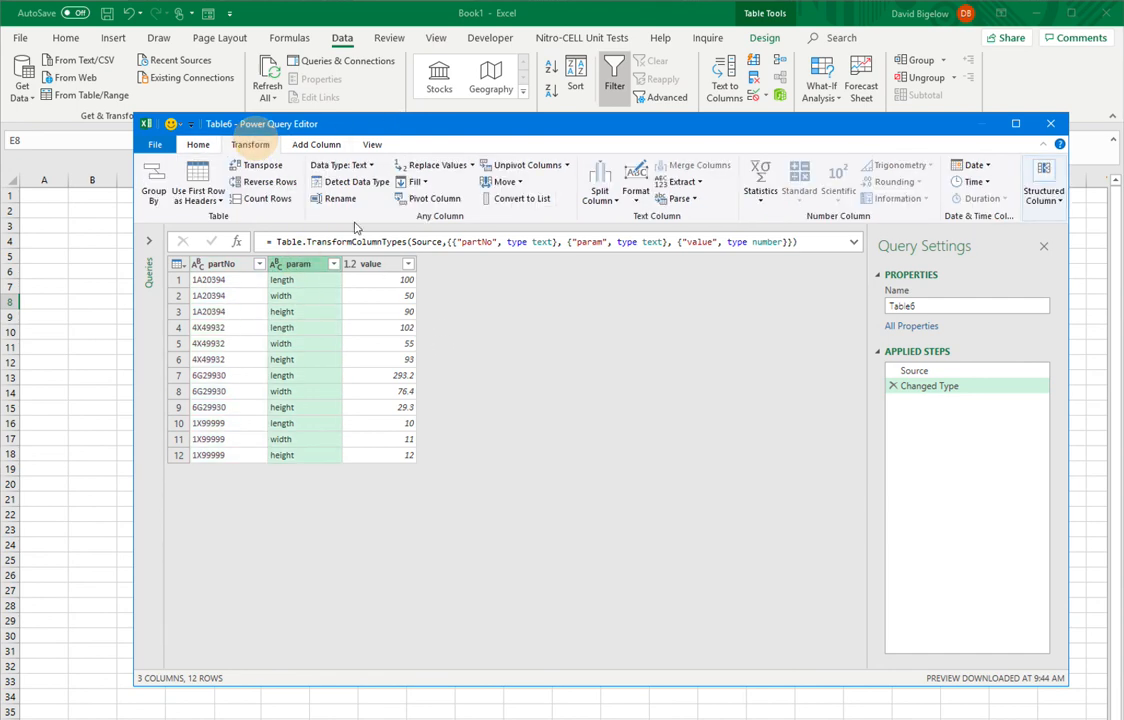
{"action": "left_click", "coordinate": [432, 198]}
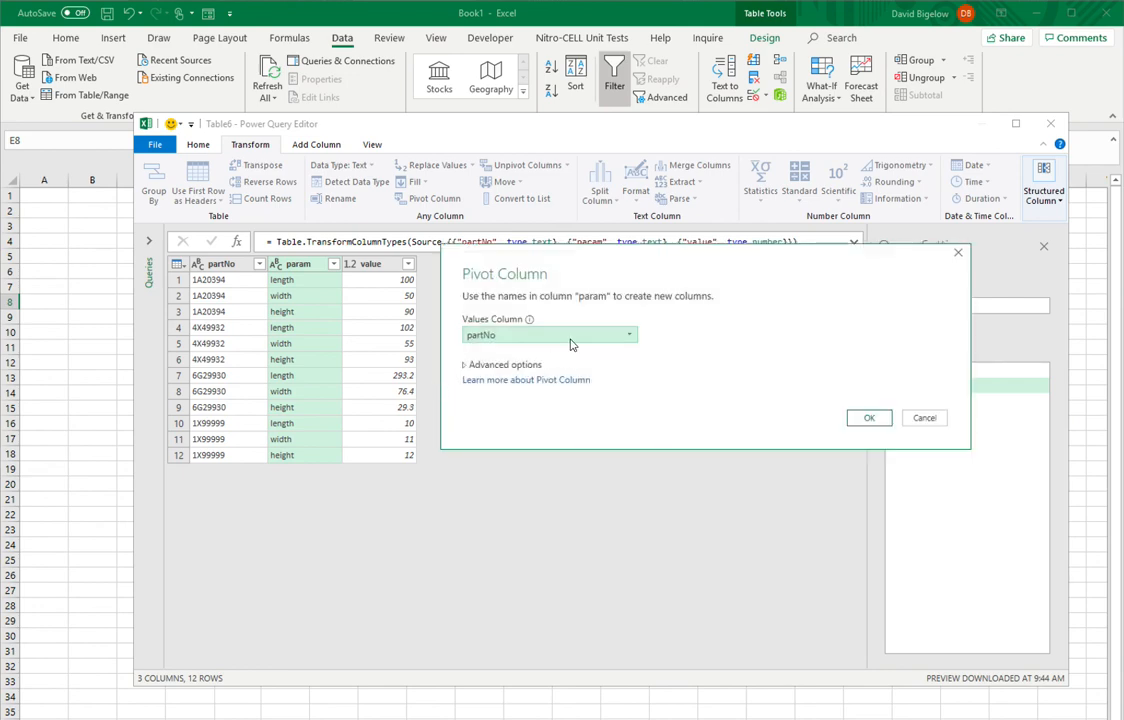
{"action": "left_click", "coordinate": [571, 337]}
{"action": "left_click", "coordinate": [599, 370]}
{"action": "left_click", "coordinate": [869, 418]}
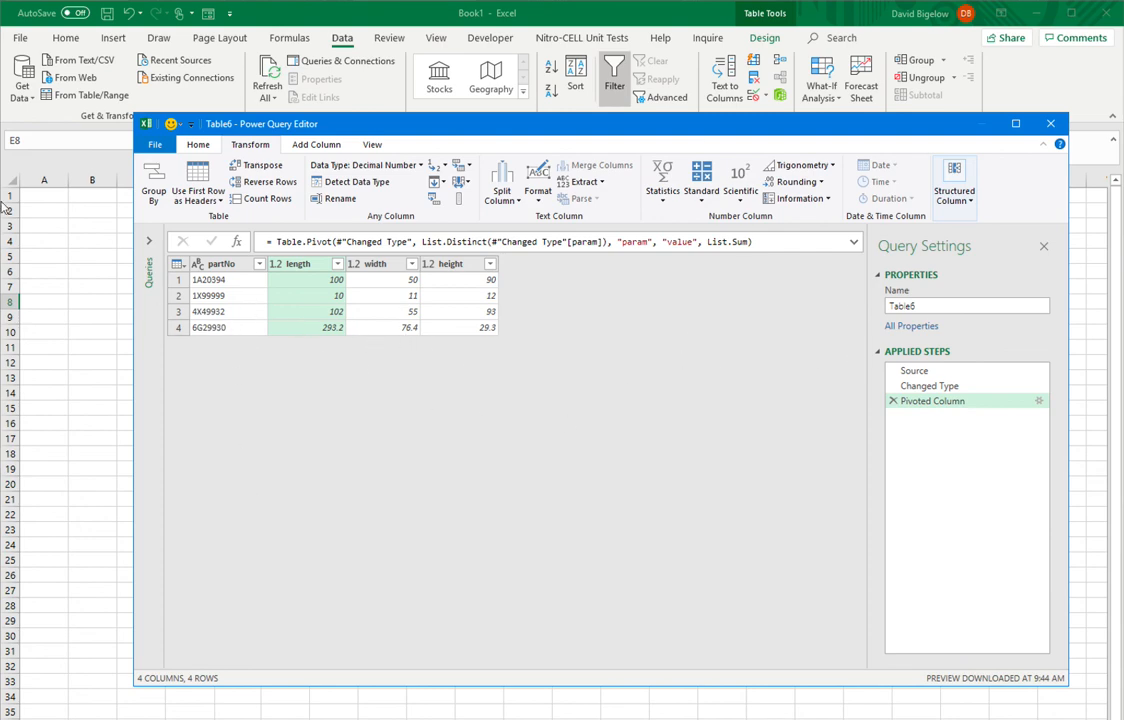
Close the query editor and load the result as a table on the existing worksheet at cell I5.
{"action": "left_click", "coordinate": [155, 144]}
{"action": "left_click", "coordinate": [210, 200]}
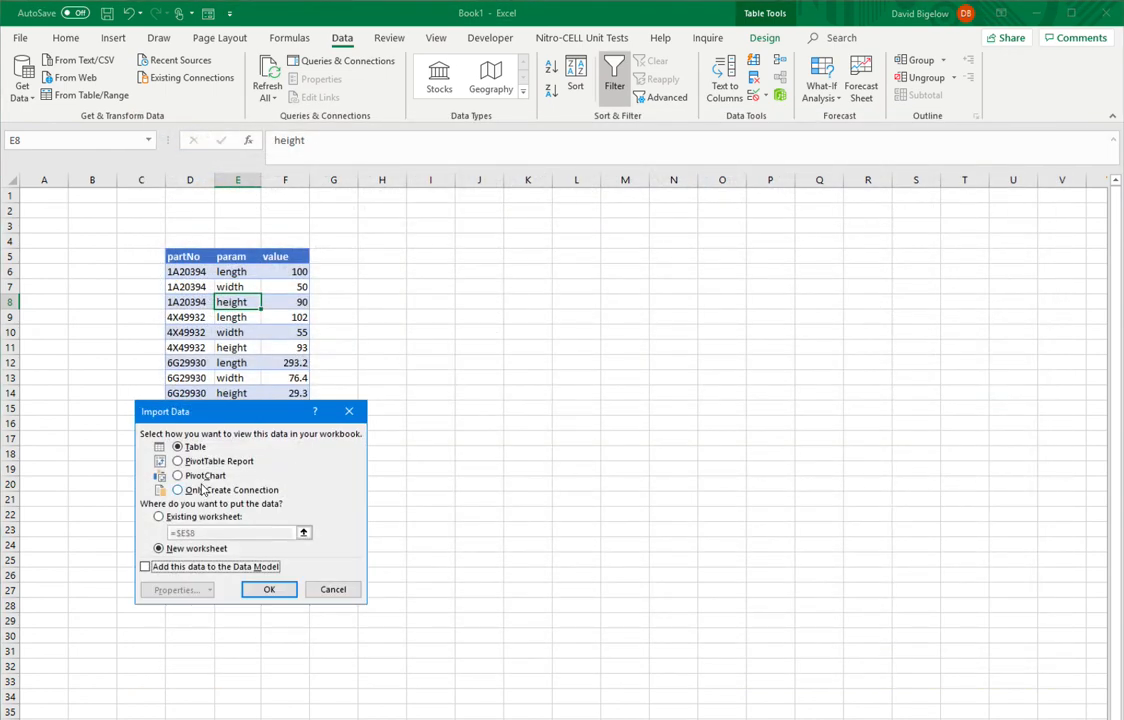
{"action": "left_click", "coordinate": [198, 519]}
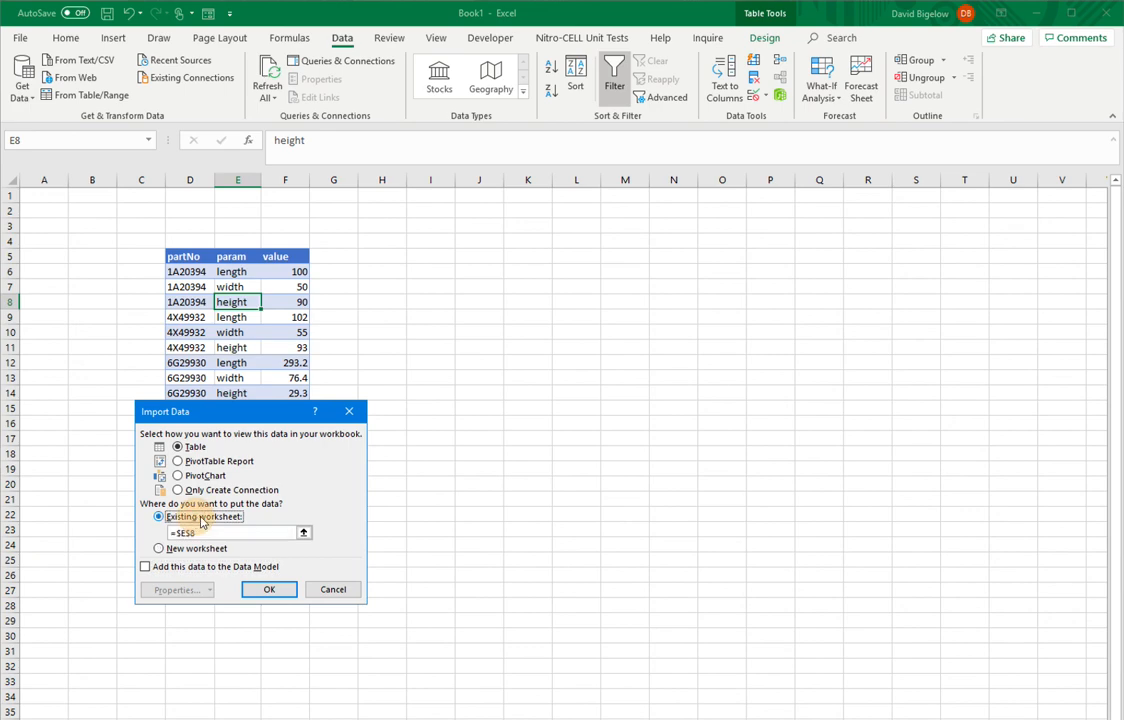
{"action": "left_click", "coordinate": [439, 258]}
{"action": "left_click", "coordinate": [279, 591]}
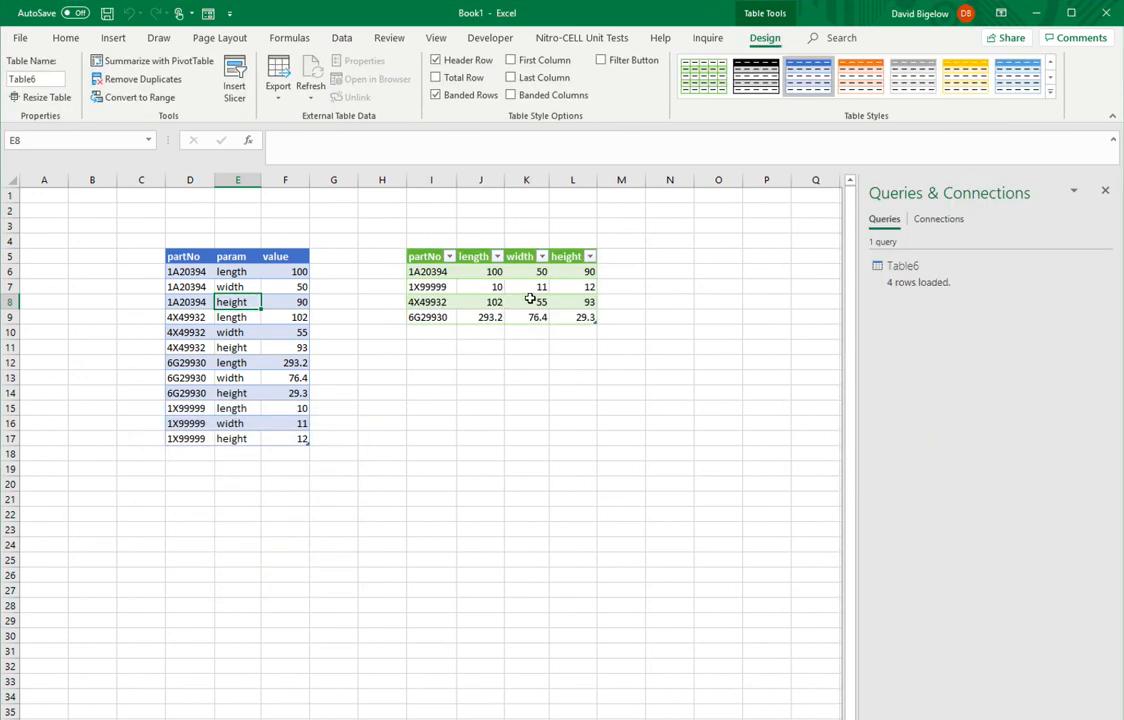
Copy the three 1X99999 rows of the source table and paste them directly below, starting at D18.
{"action": "left_click", "coordinate": [188, 454]}
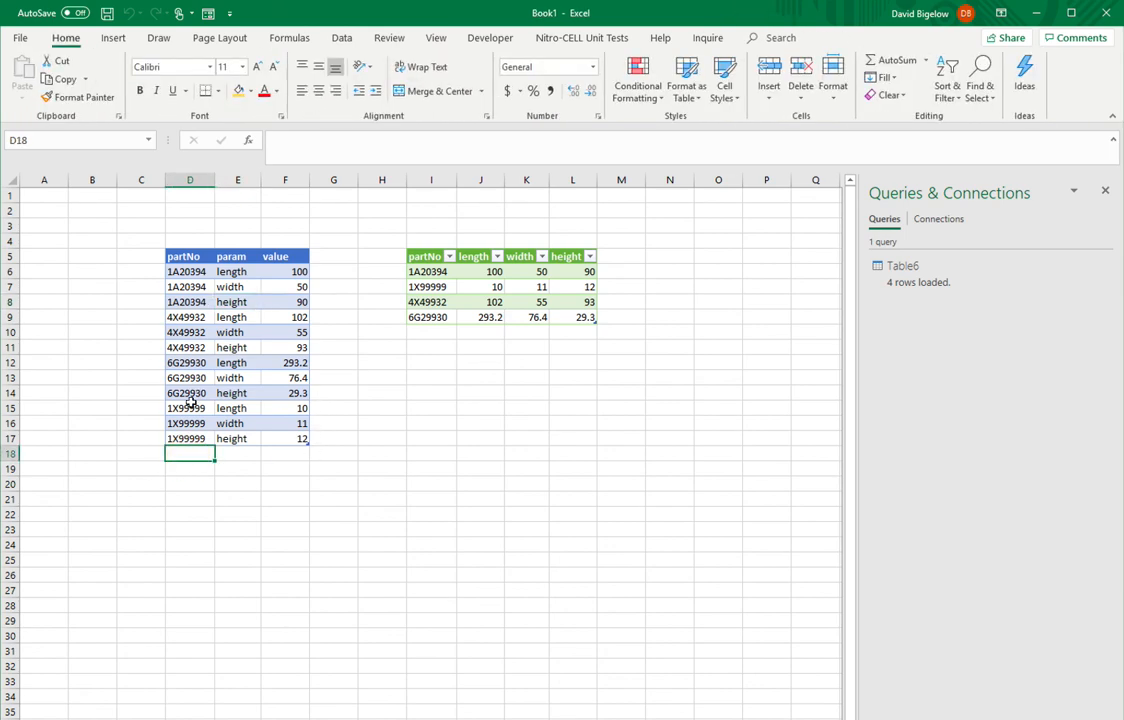
{"action": "left_click_drag", "start_coordinate": [190, 408], "coordinate": [272, 437]}
{"action": "key", "text": "ctrl+c"}
{"action": "left_click", "coordinate": [205, 455]}
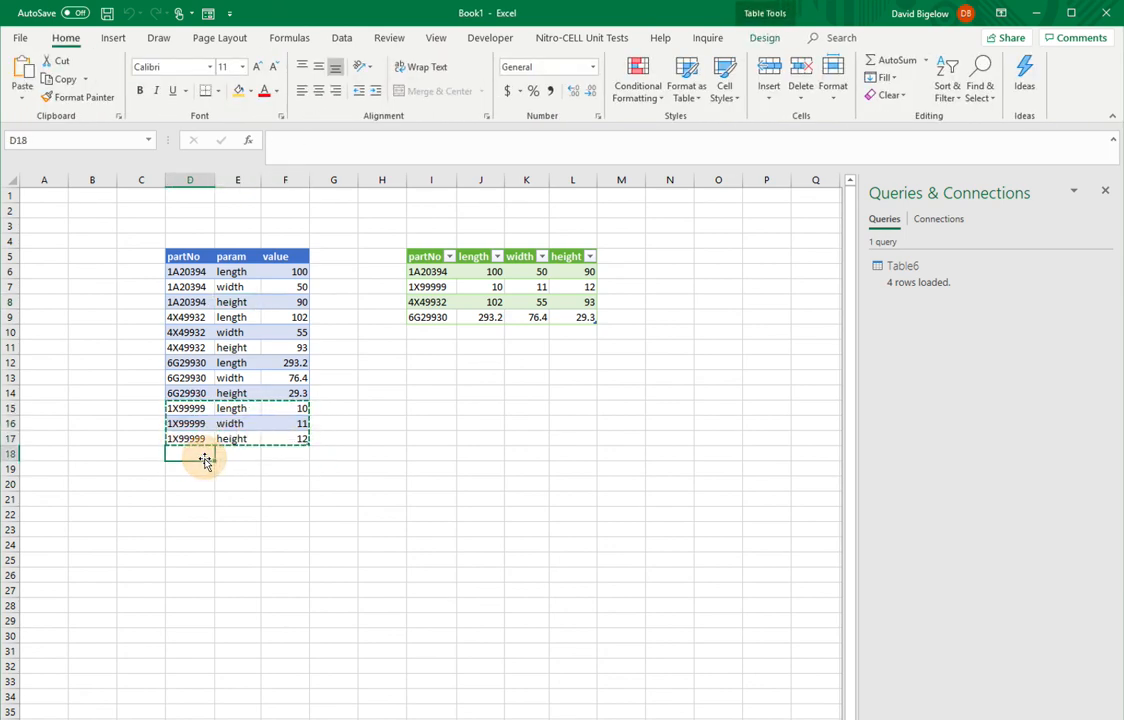
{"action": "key", "text": "ctrl+v"}
Change the part number of the three pasted rows, D18:D20, to 1G55555.
{"action": "double_click", "coordinate": [192, 455]}
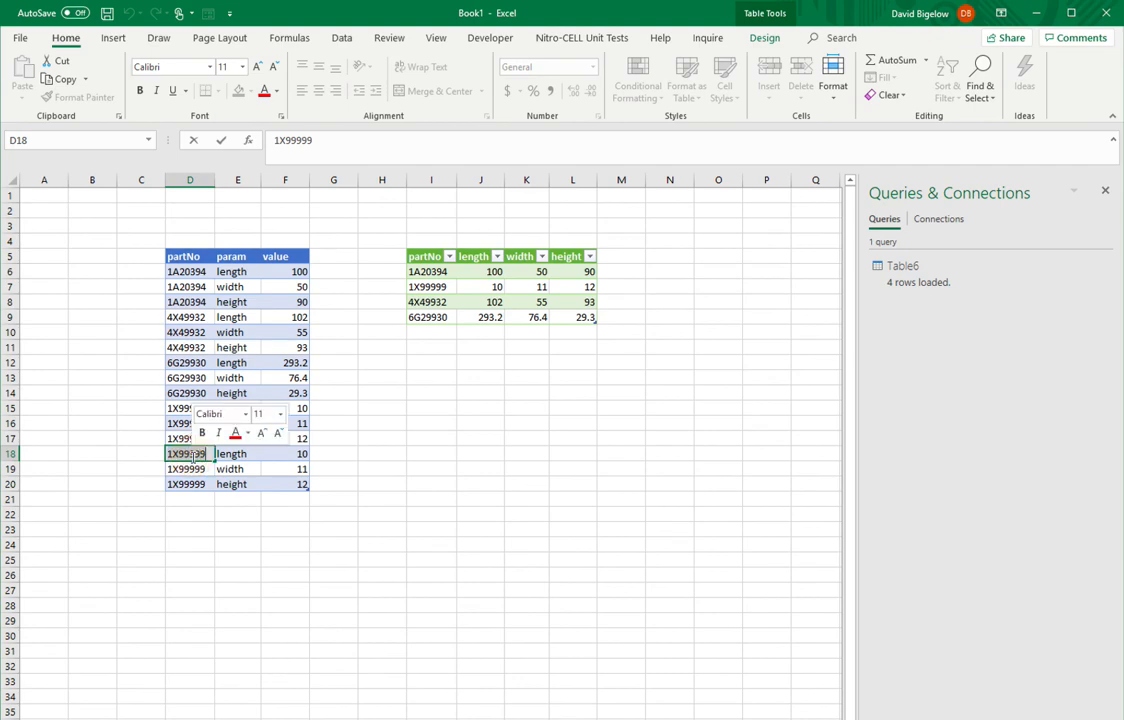
{"action": "type", "text": "1g"}
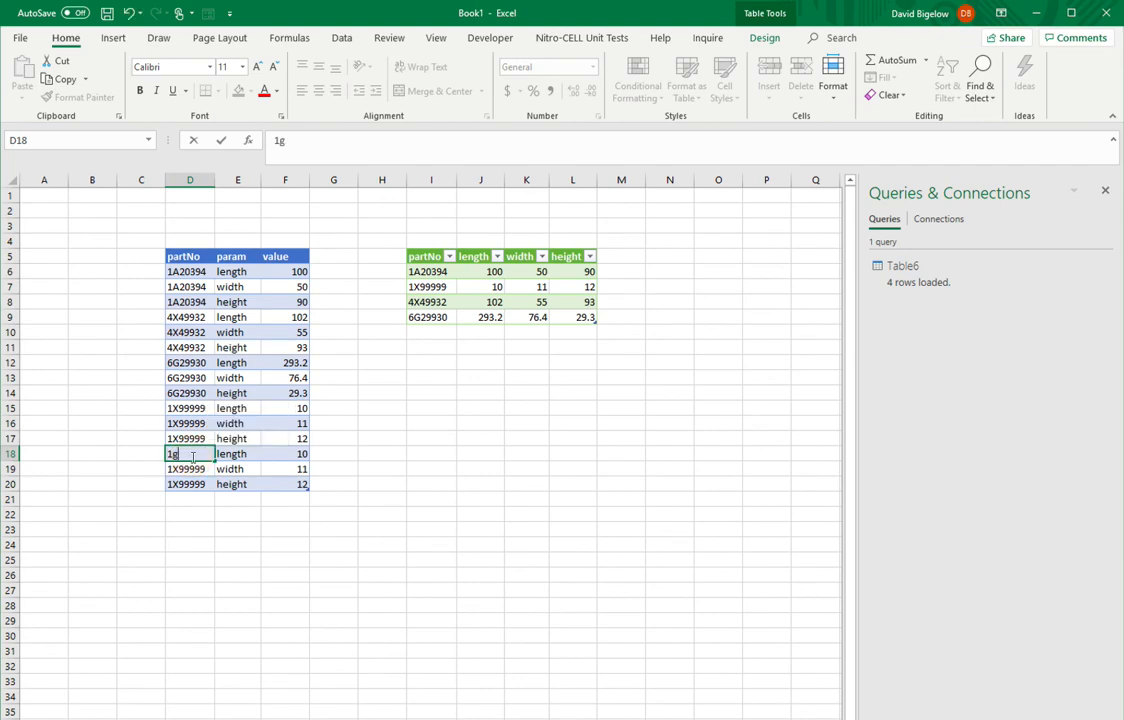
{"action": "key", "text": "BackSpace"}
{"action": "key", "text": "BackSpace"}
{"action": "key", "text": "BackSpace"}
{"action": "key", "text": "BackSpace"}
{"action": "key", "text": "Return"}
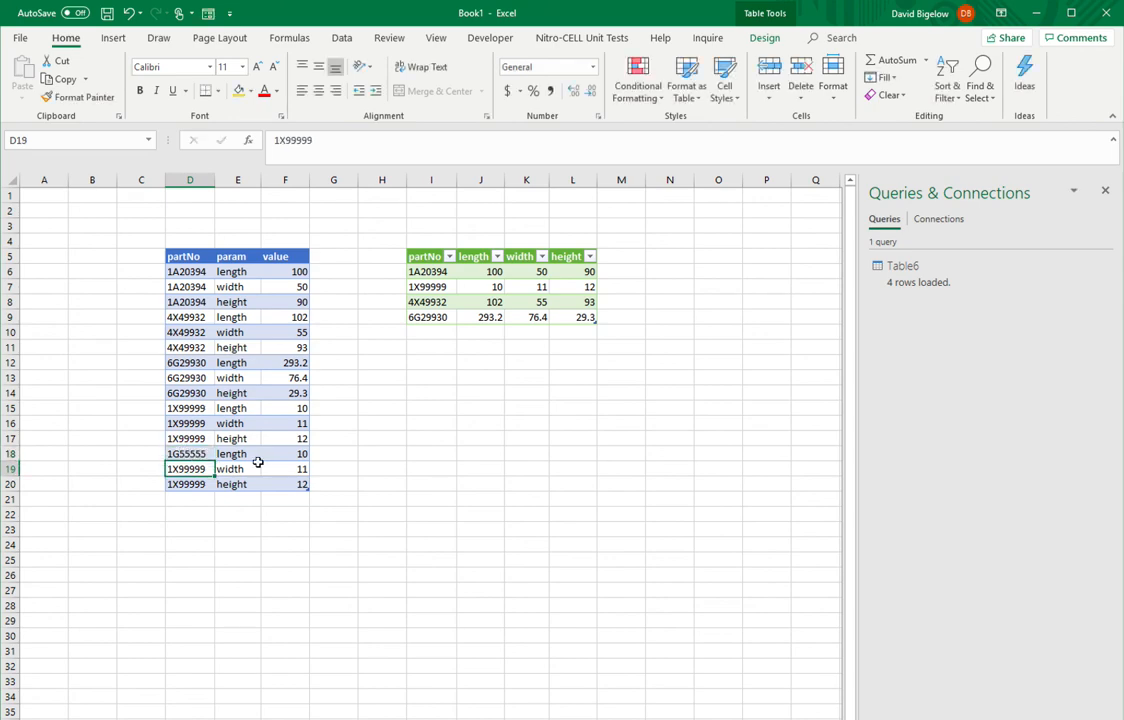
{"action": "left_click", "coordinate": [190, 454]}
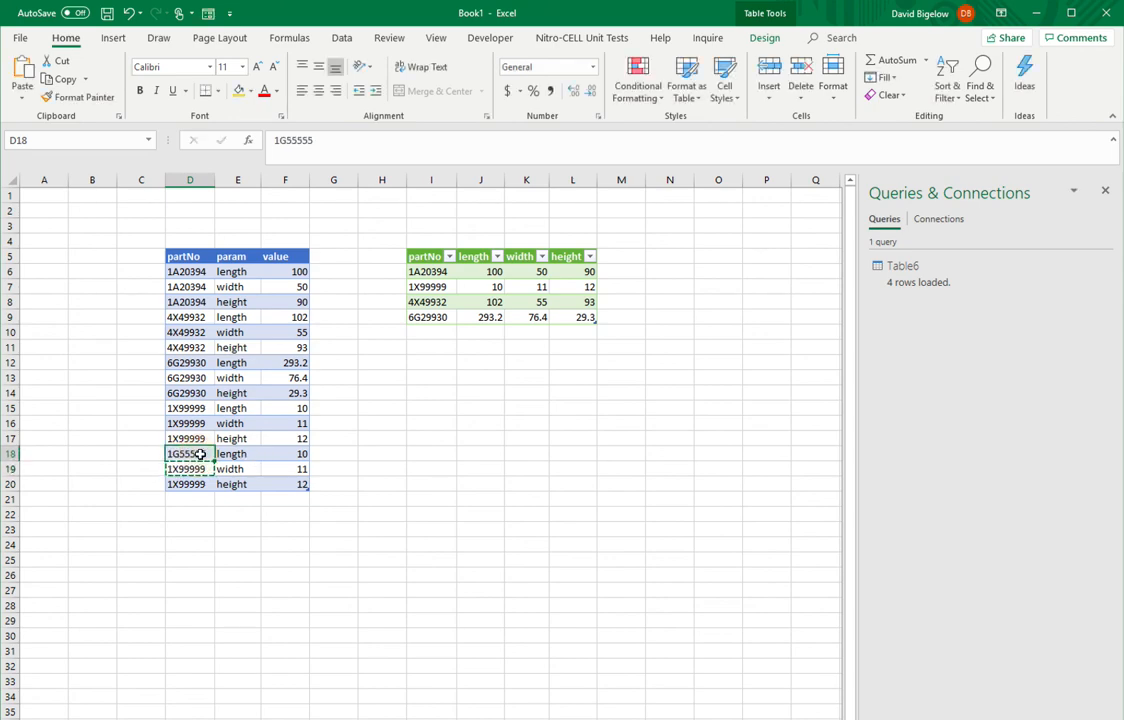
{"action": "key", "text": "ctrl+c"}
{"action": "left_click_drag", "start_coordinate": [183, 469], "coordinate": [198, 485]}
{"action": "key", "text": "Return"}
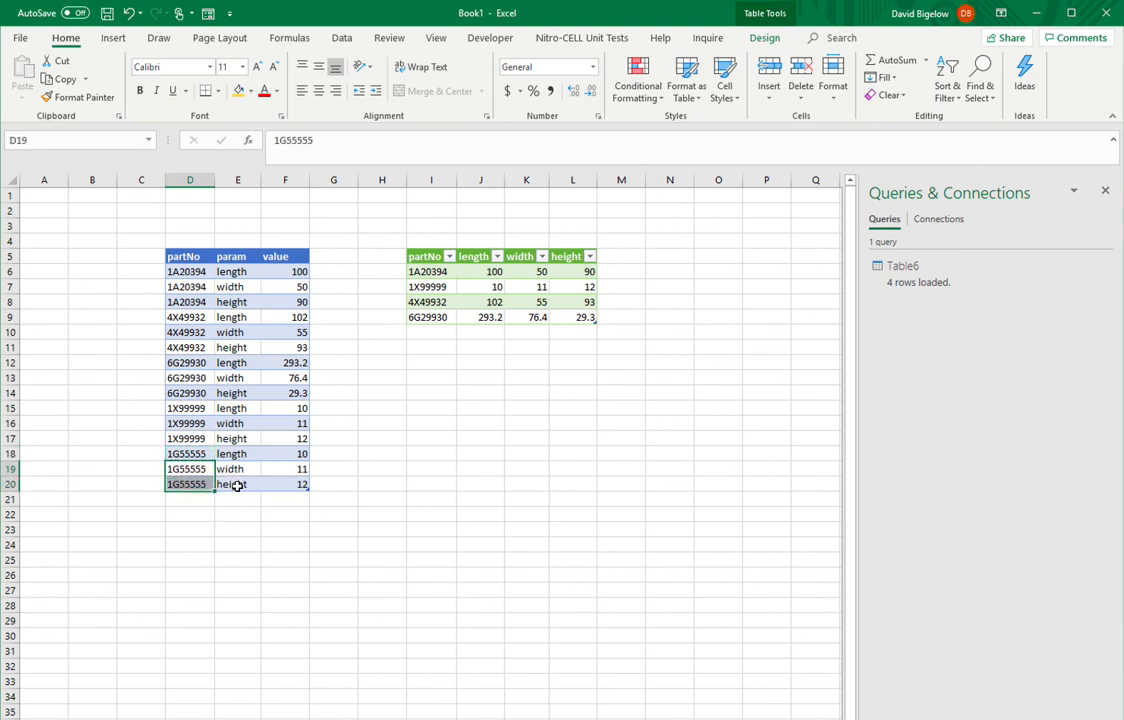
Change the param name in E20 to hgt.
{"action": "left_click", "coordinate": [235, 485]}
{"action": "type", "text": "hgt"}
{"action": "key", "text": "Return"}
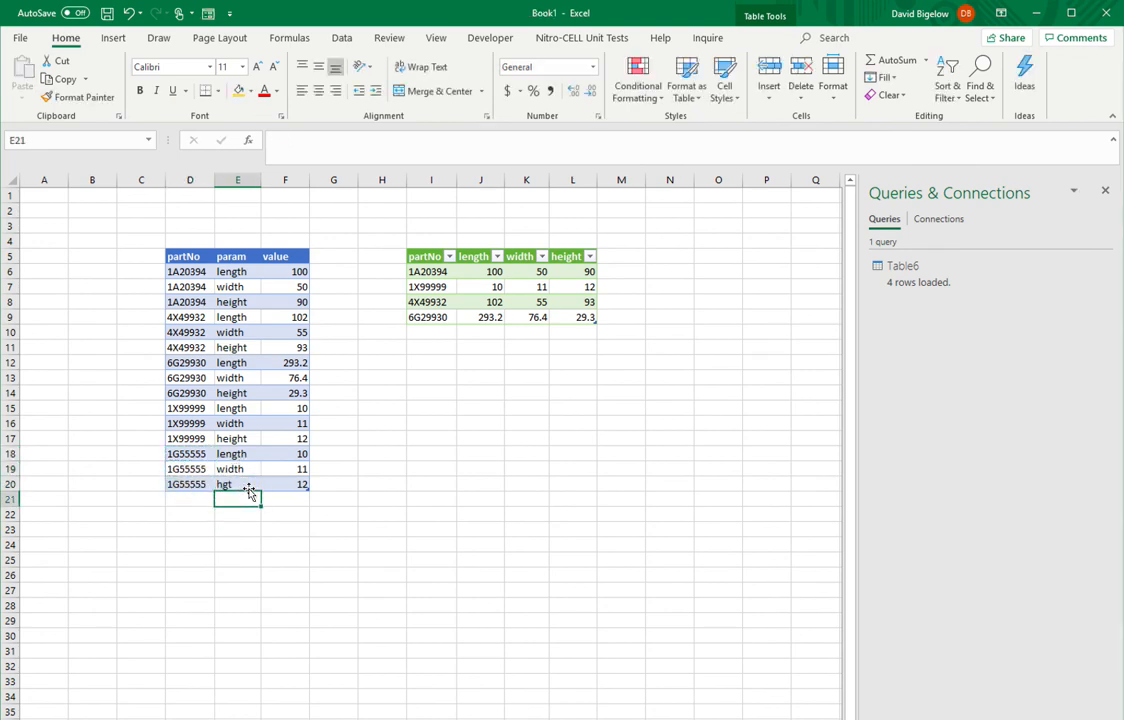
Add a row 21 to the source table with part number 1G55555, param tab_width and value 3.5.
{"action": "left_click", "coordinate": [190, 487]}
{"action": "key", "text": "ctrl+c"}
{"action": "left_click", "coordinate": [196, 497]}
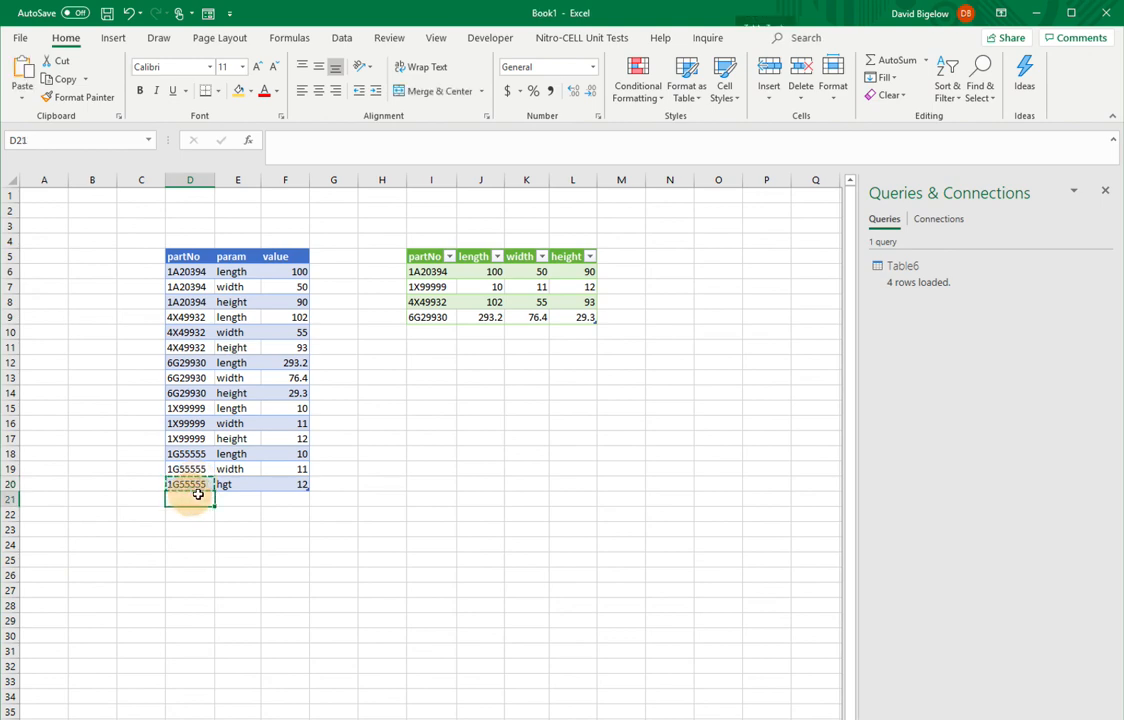
{"action": "key", "text": "ctrl+v"}
{"action": "left_click", "coordinate": [238, 498]}
{"action": "type", "text": "tab_width"}
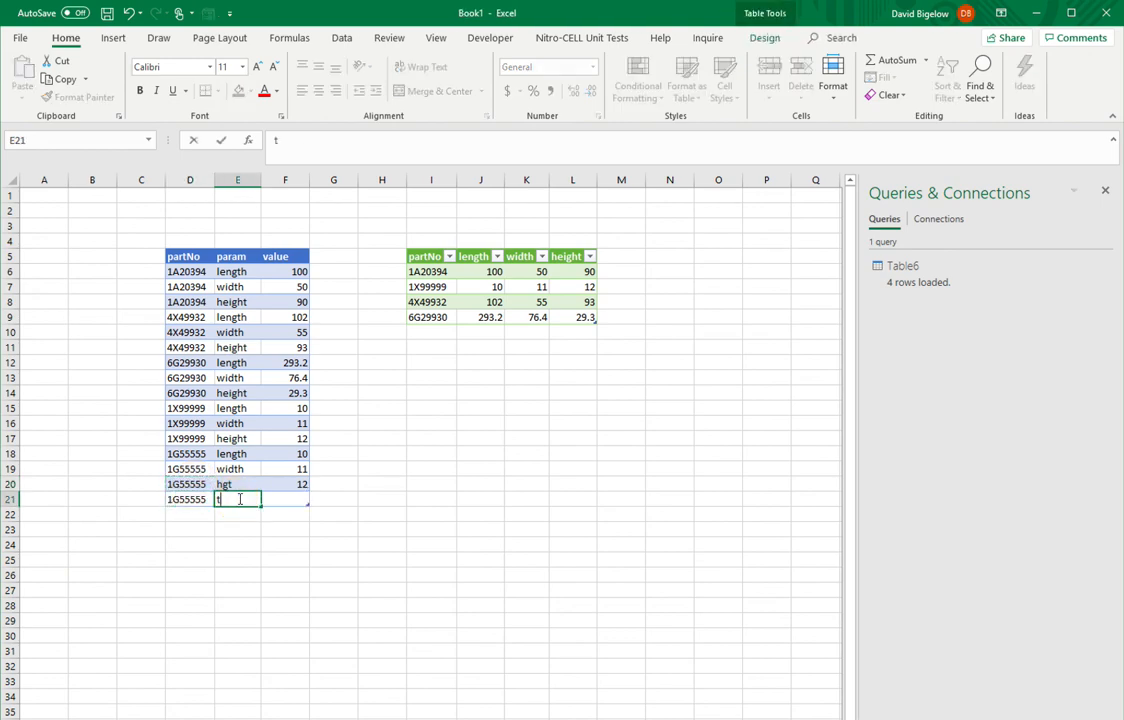
{"action": "key", "text": "Return"}
{"action": "key", "text": "Up"}
{"action": "key", "text": "Right"}
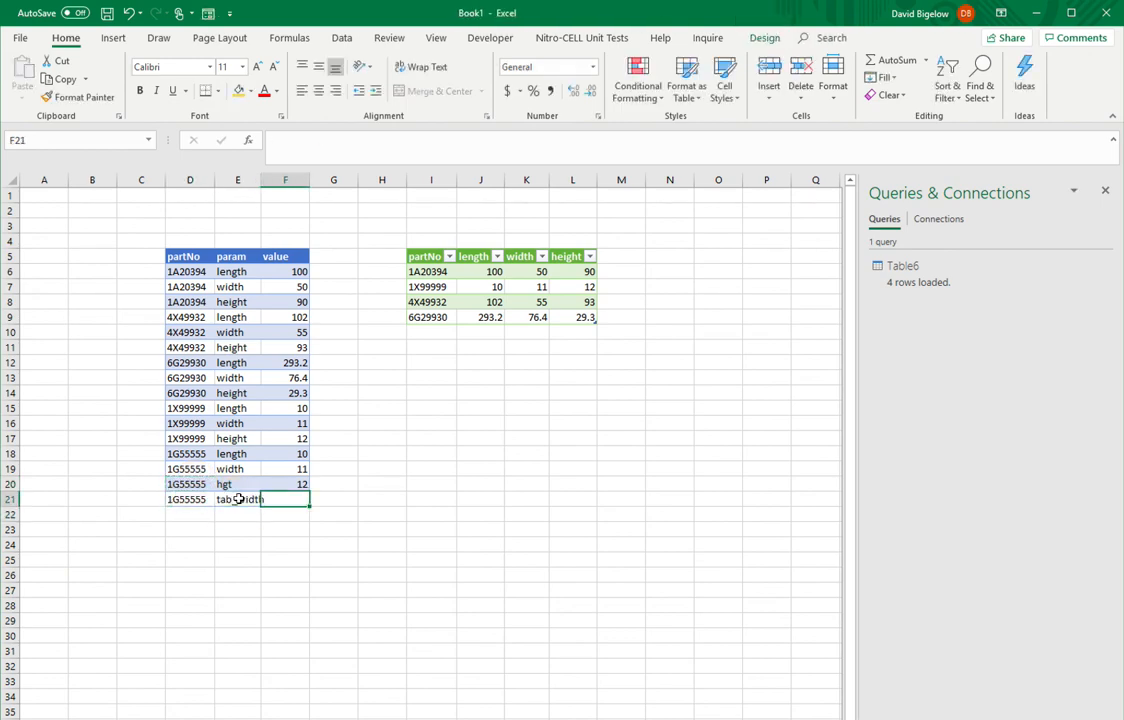
{"action": "type", "text": "2"}
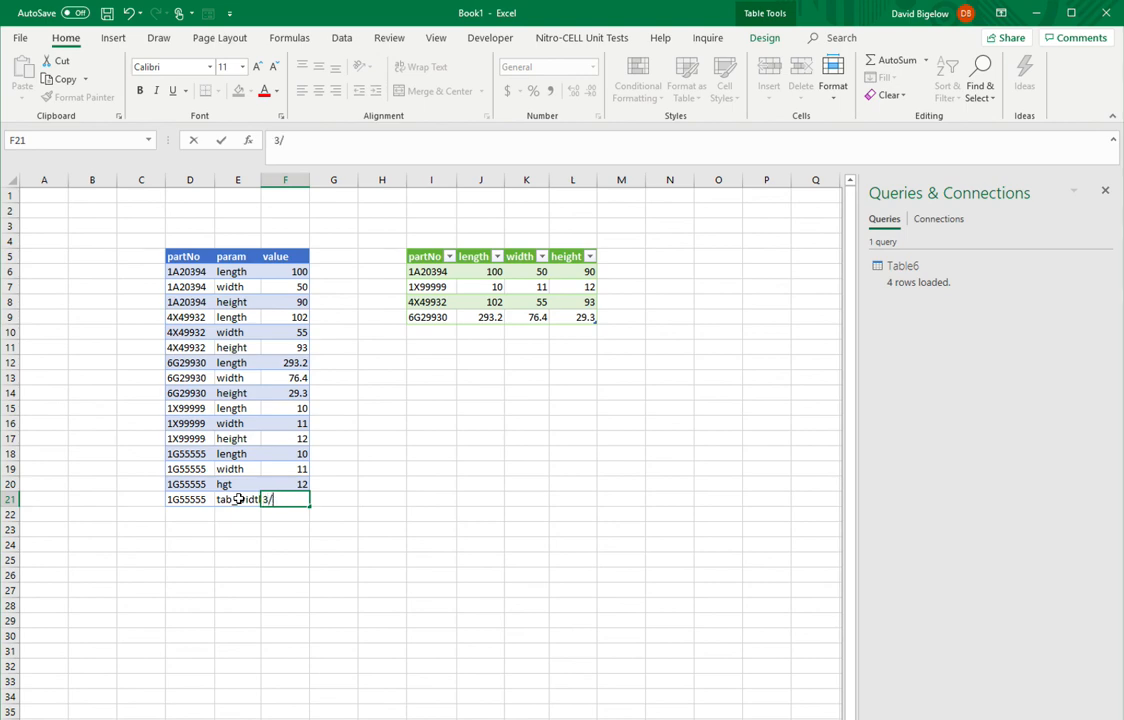
{"action": "key", "text": "Up"}
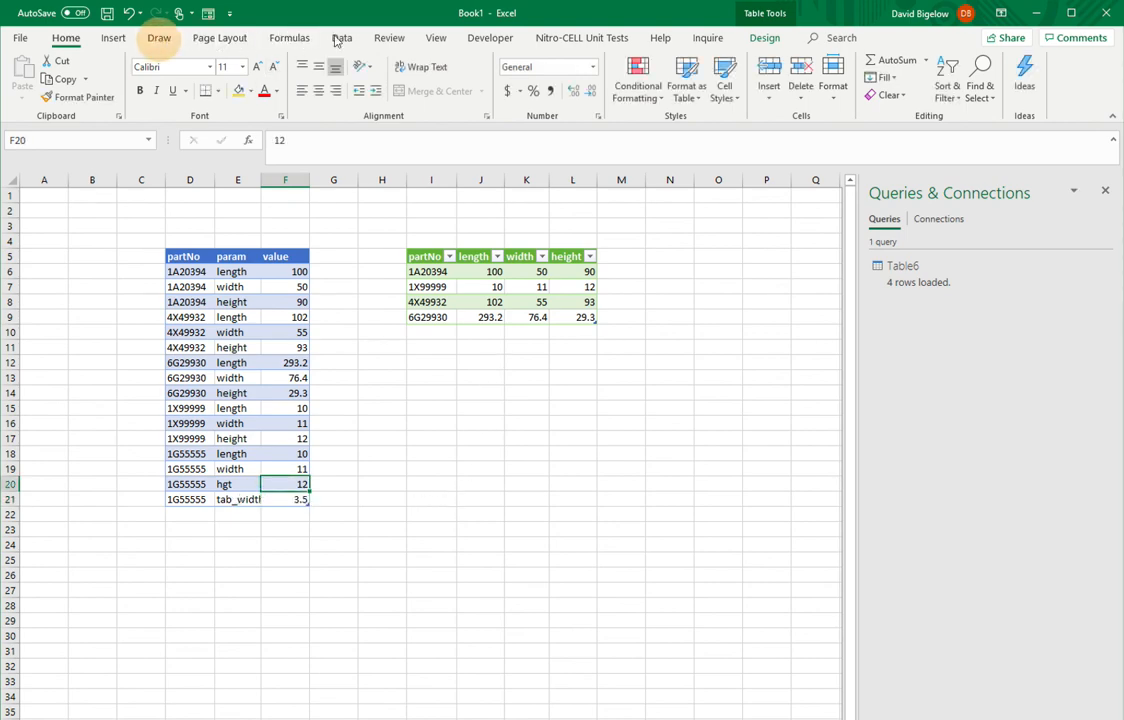
Refresh the workbook's queries so the pivoted table picks up the new source rows.
{"action": "left_click", "coordinate": [158, 37]}
{"action": "left_click", "coordinate": [341, 37]}
{"action": "left_click", "coordinate": [262, 80]}
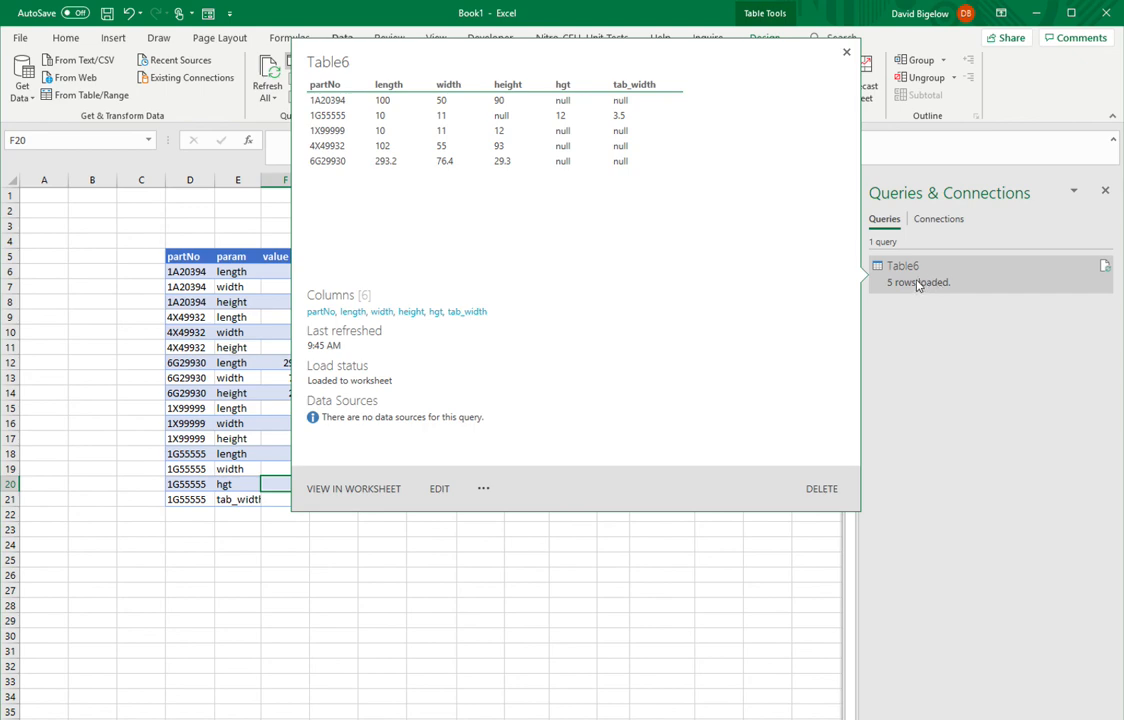
Open the Table6 query for editing and merge its height and hgt columns into one.
{"action": "right_click", "coordinate": [920, 280]}
{"action": "left_click", "coordinate": [985, 321]}
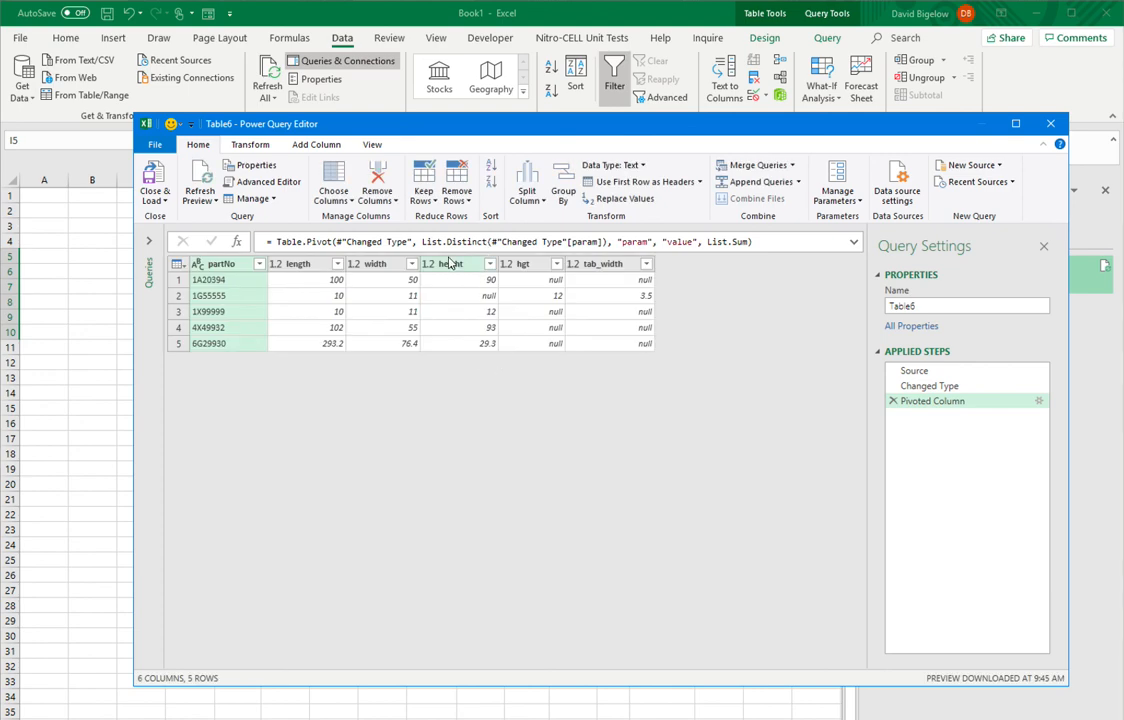
{"action": "left_click", "coordinate": [466, 264]}
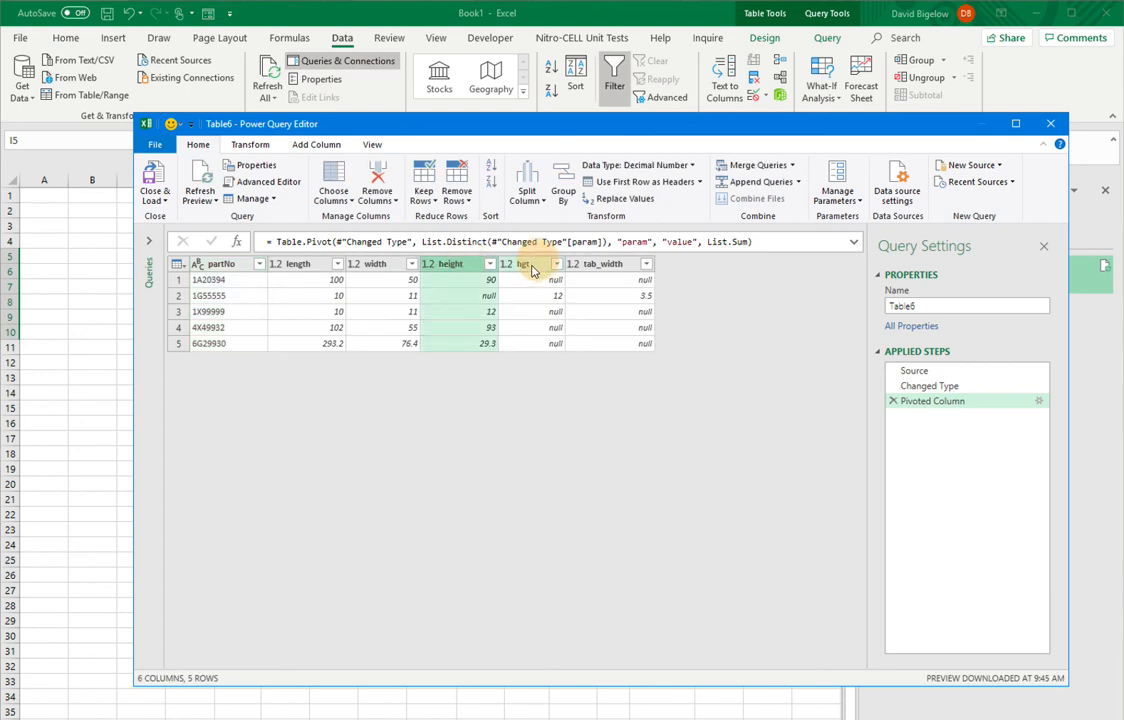
{"action": "left_click", "coordinate": [515, 264], "text": "ctrl"}
{"action": "right_click", "coordinate": [520, 266]}
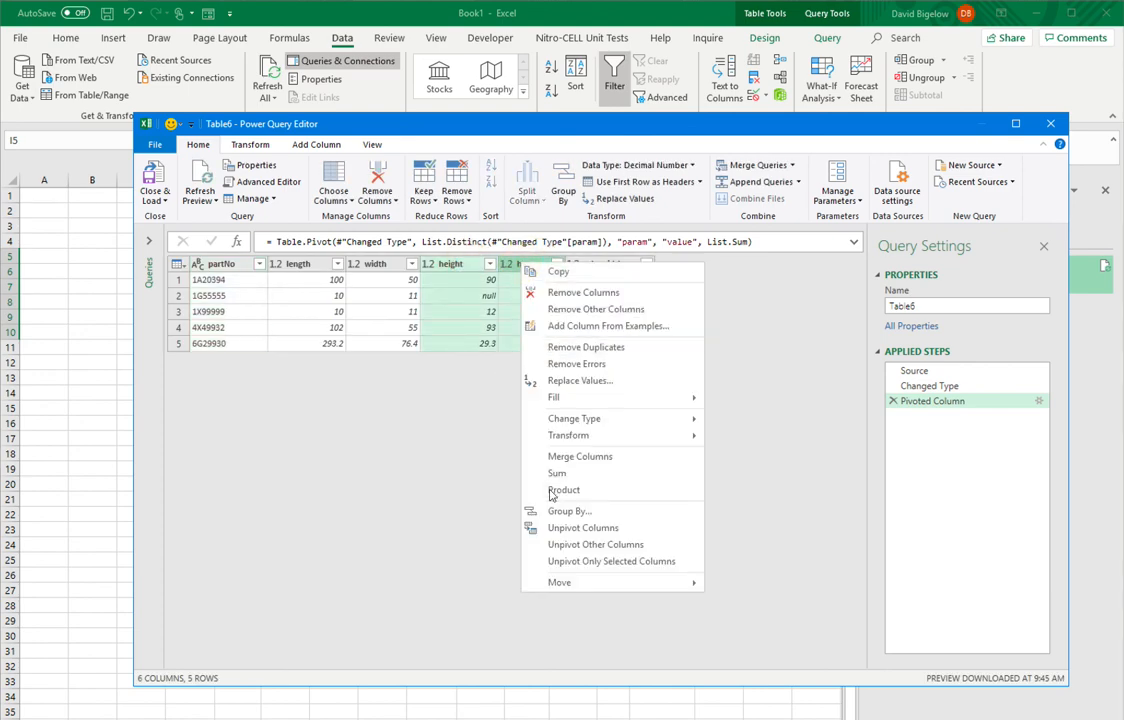
{"action": "left_click", "coordinate": [640, 461]}
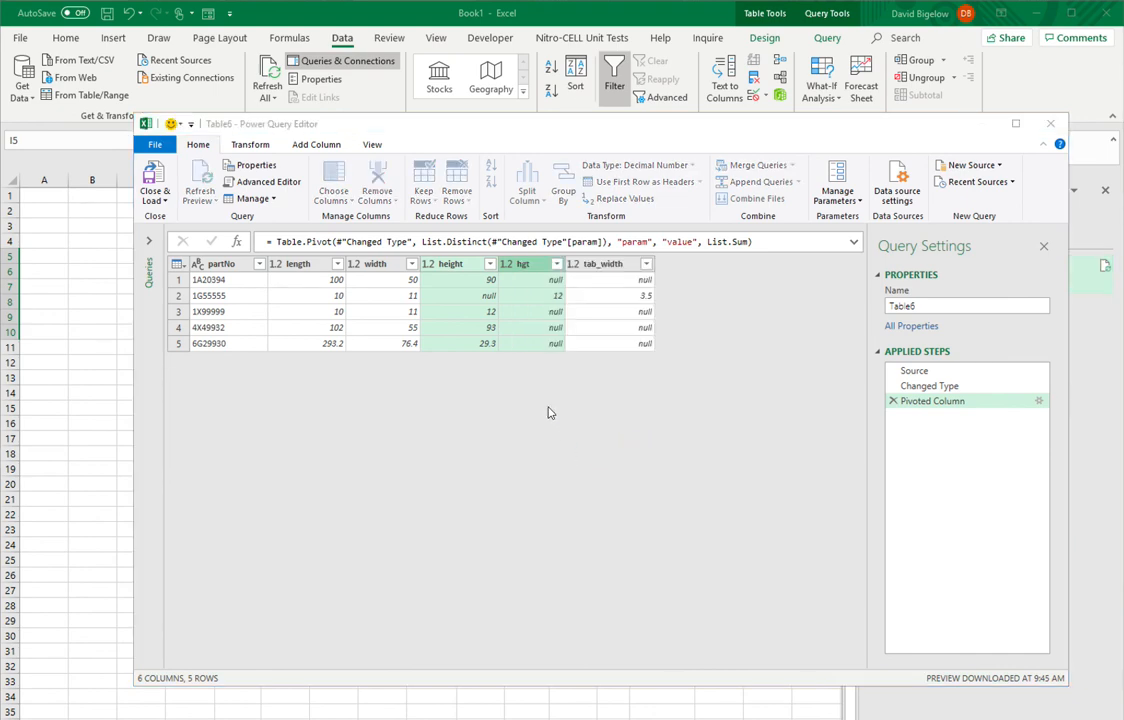
{"action": "left_click", "coordinate": [862, 412]}
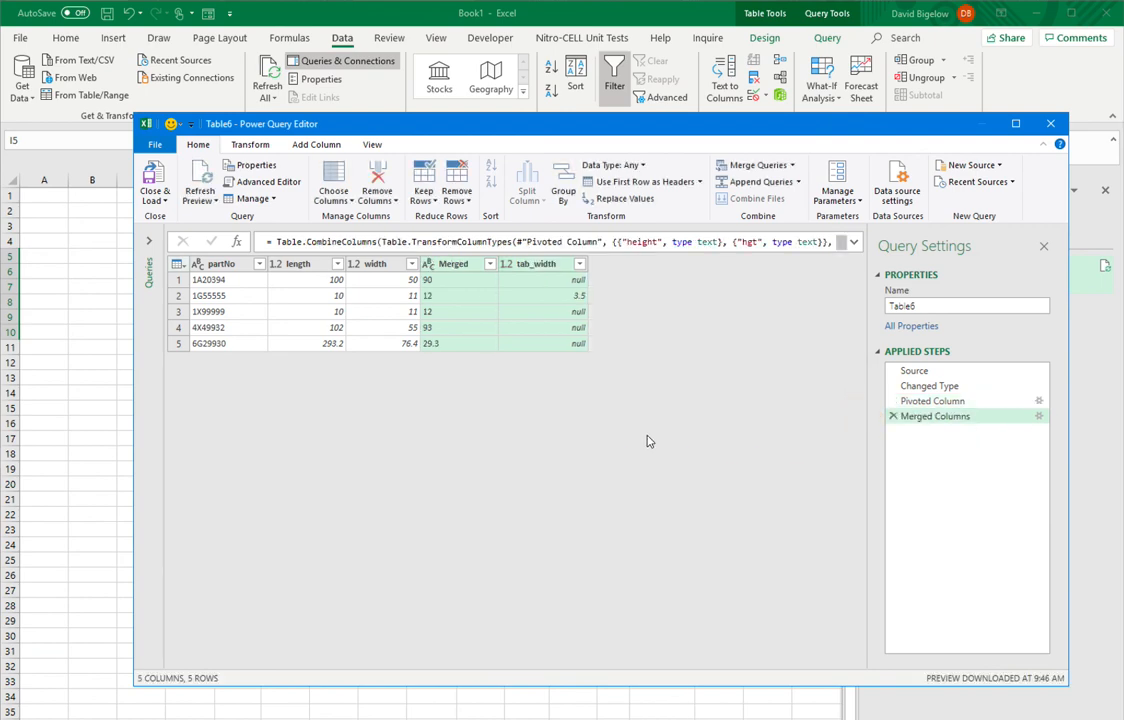
Rename the Merged column to height and close the query editor, keeping the changes.
{"action": "double_click", "coordinate": [472, 264]}
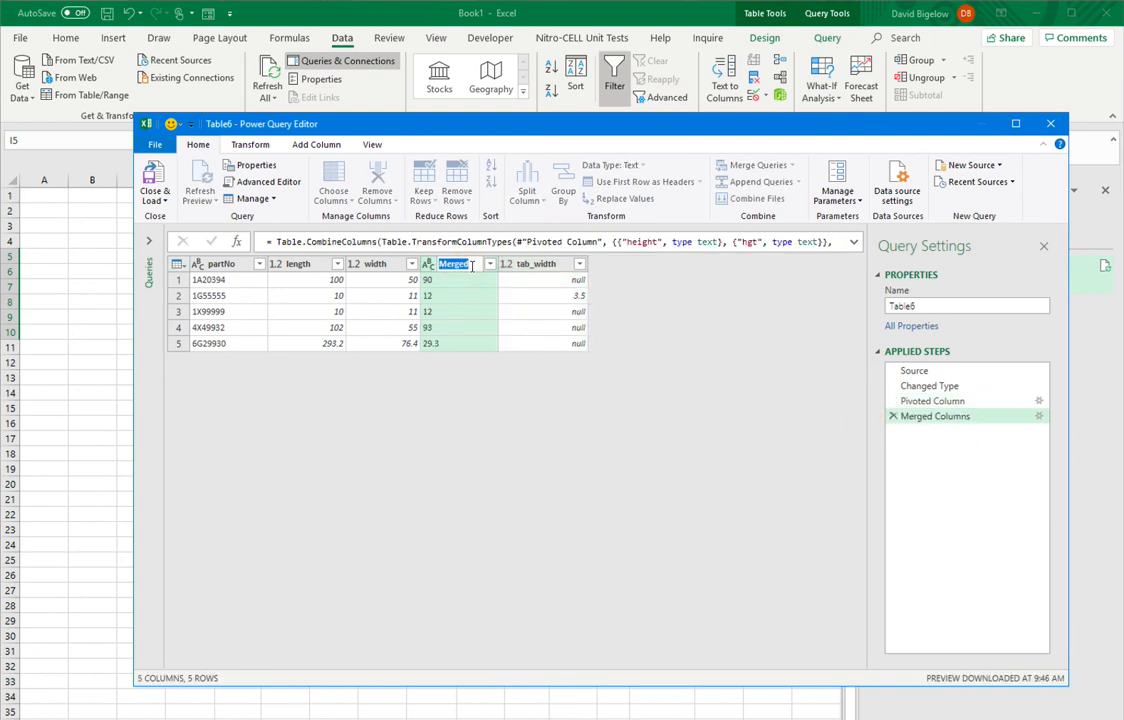
{"action": "type", "text": "height"}
{"action": "key", "text": "Return"}
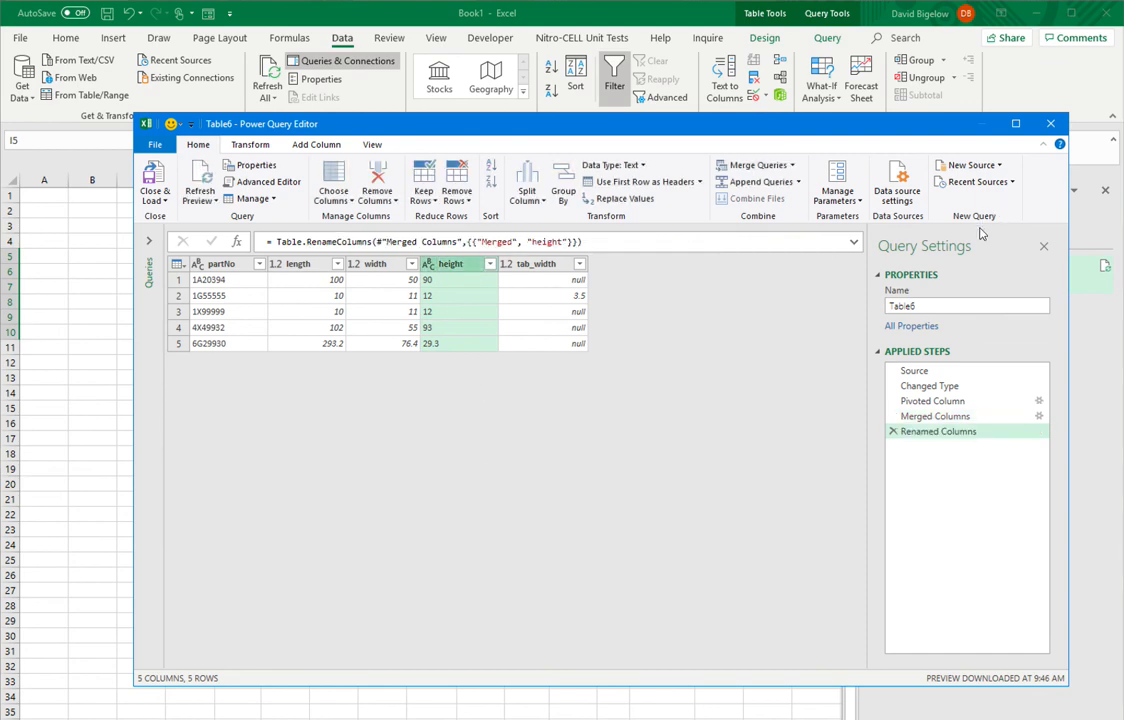
{"action": "left_click", "coordinate": [1052, 124]}
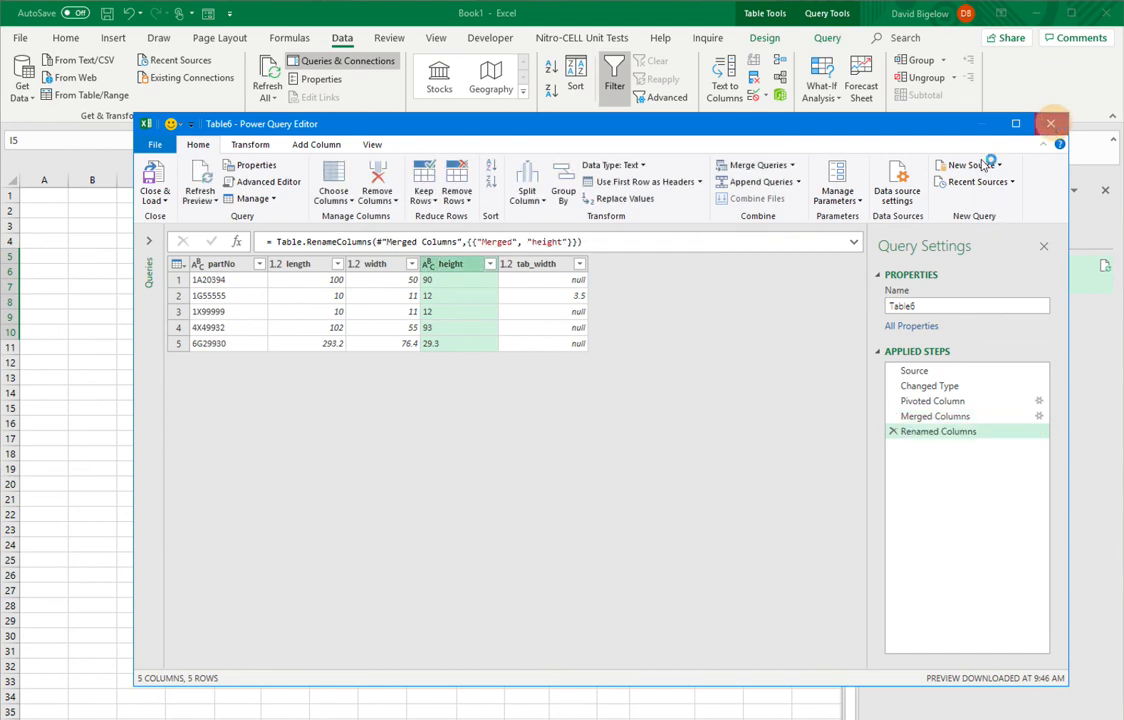
{"action": "left_click", "coordinate": [722, 377]}
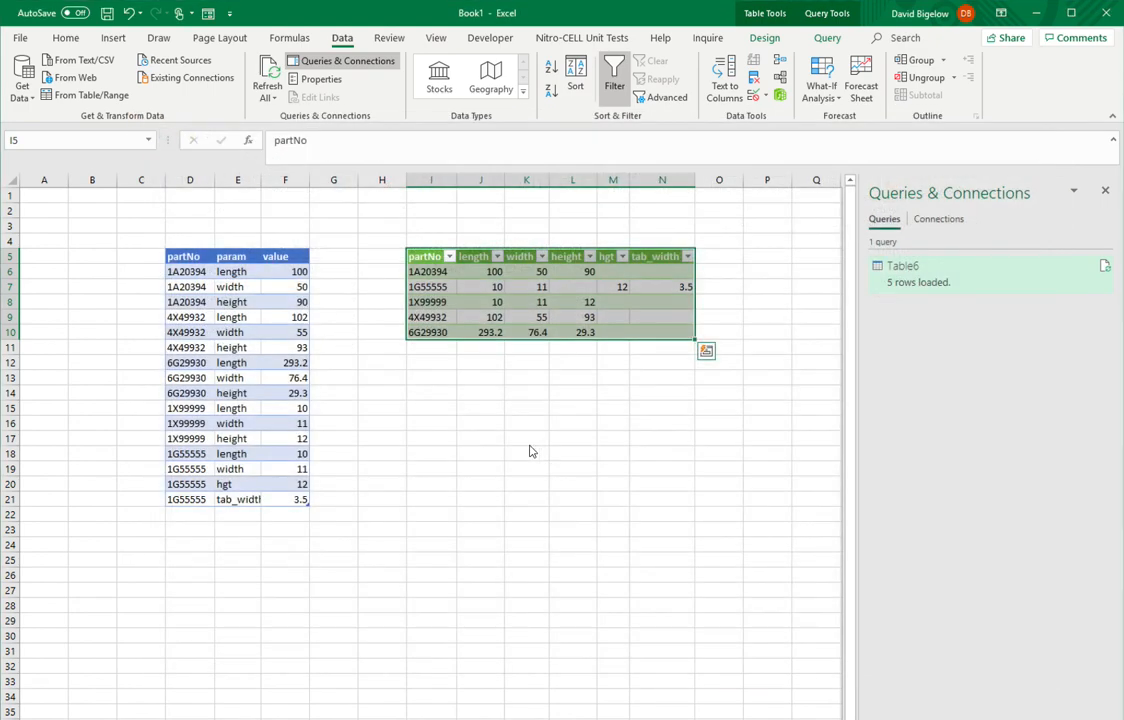
Refresh all queries in the workbook to update the pivoted table with the merged height column.
{"action": "left_click", "coordinate": [518, 441]}
{"action": "left_click", "coordinate": [270, 78]}
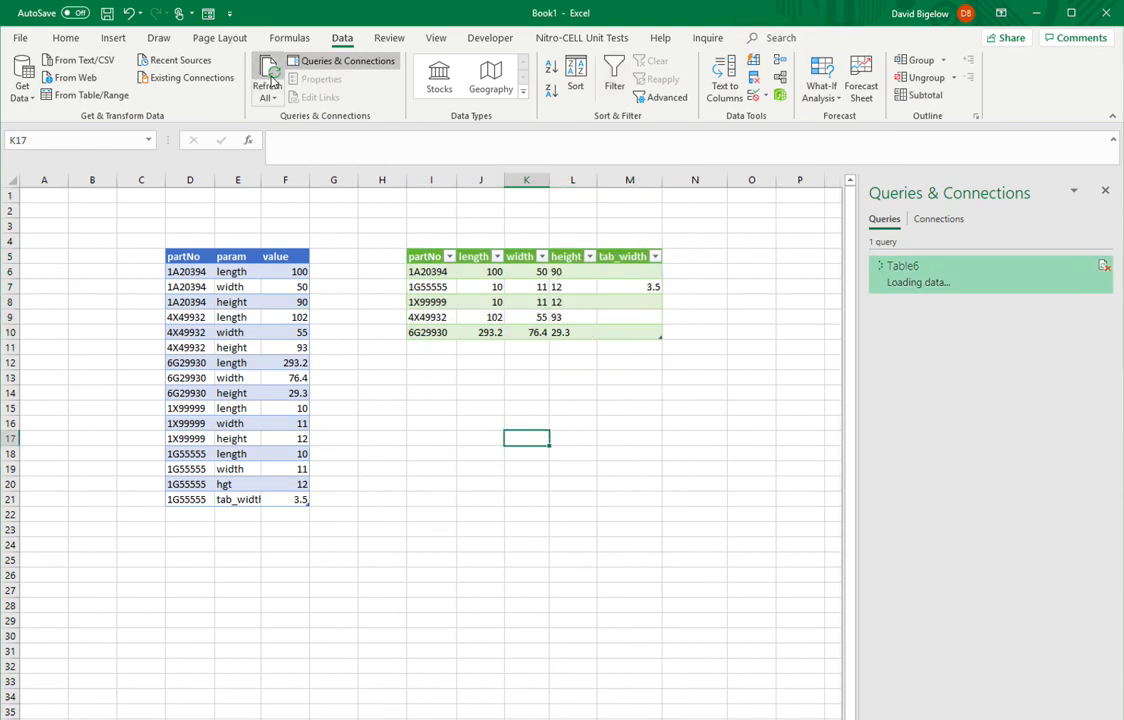
{"action": "left_click", "coordinate": [575, 301]}
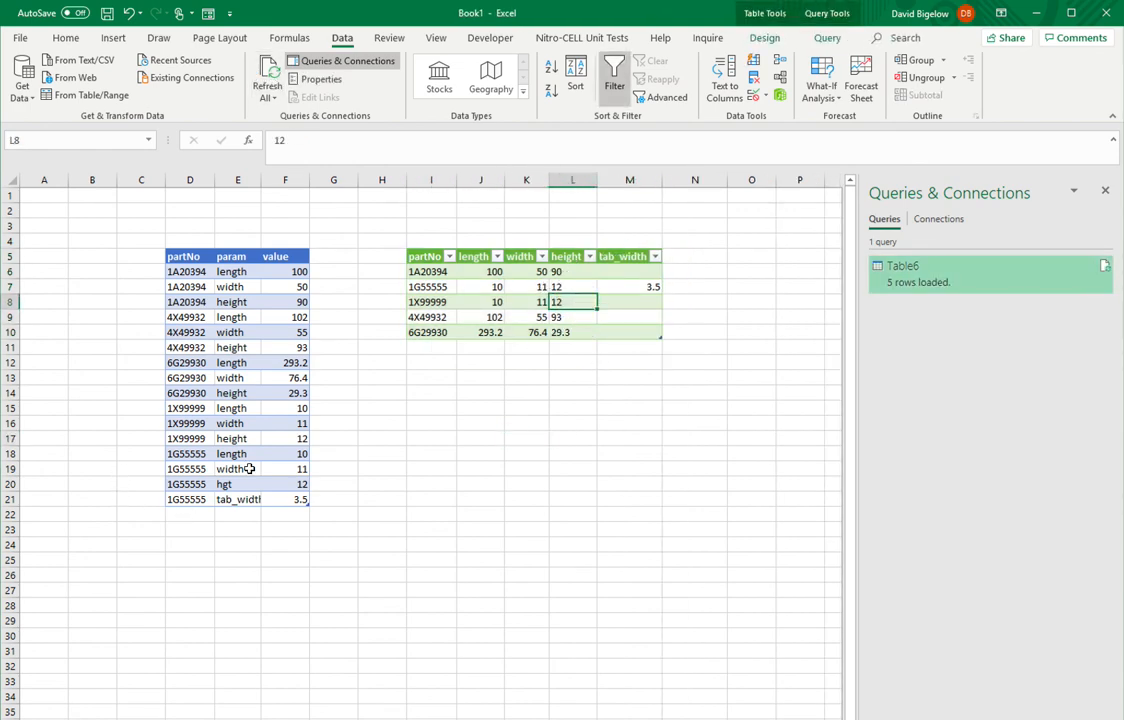
Duplicate the four 1G55555 rows of the source table directly below it, starting at cell D22.
{"action": "left_click_drag", "start_coordinate": [203, 458], "coordinate": [283, 497]}
{"action": "key", "text": "ctrl+c"}
{"action": "left_click", "coordinate": [201, 512]}
{"action": "key", "text": "ctrl+v"}
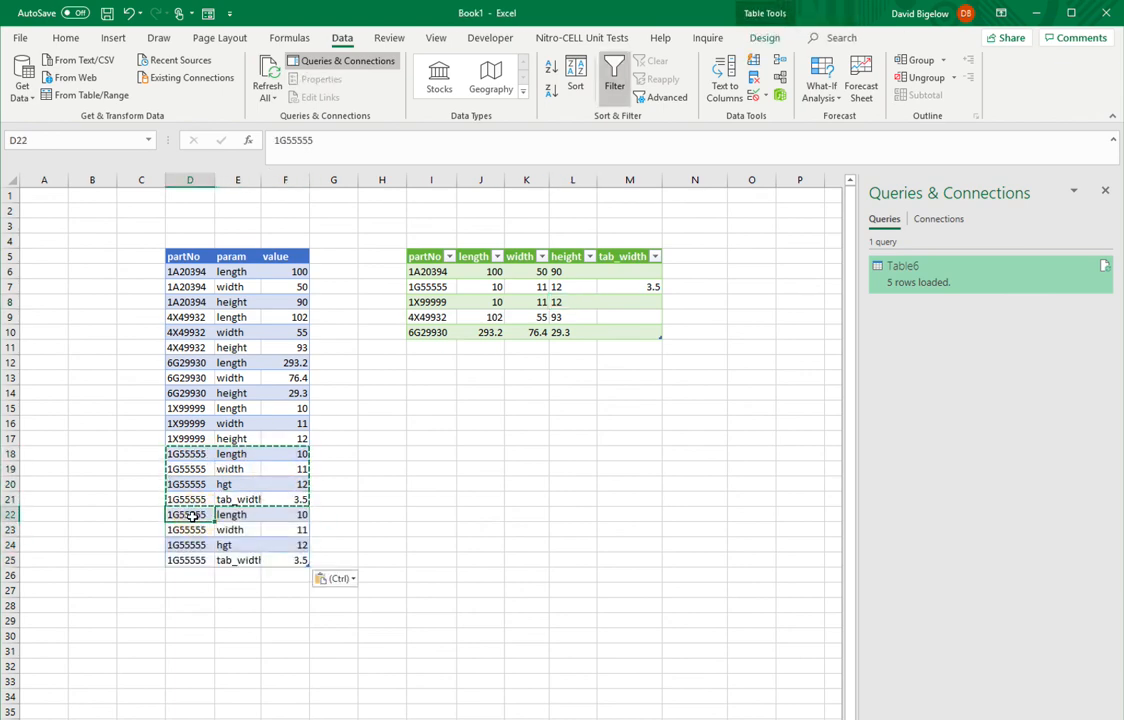
{"action": "key", "text": "Escape"}
Change the part number of the four duplicated rows, D22 through D25, to 6F9993.
{"action": "type", "text": "6F9993"}
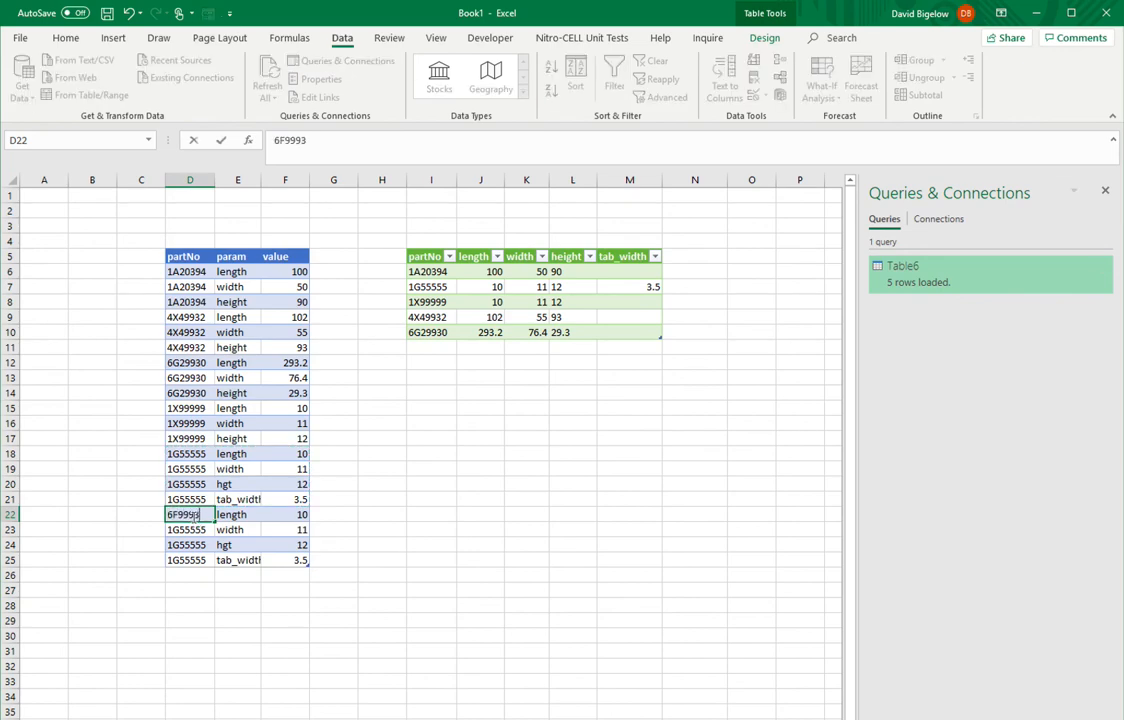
{"action": "key", "text": "Return"}
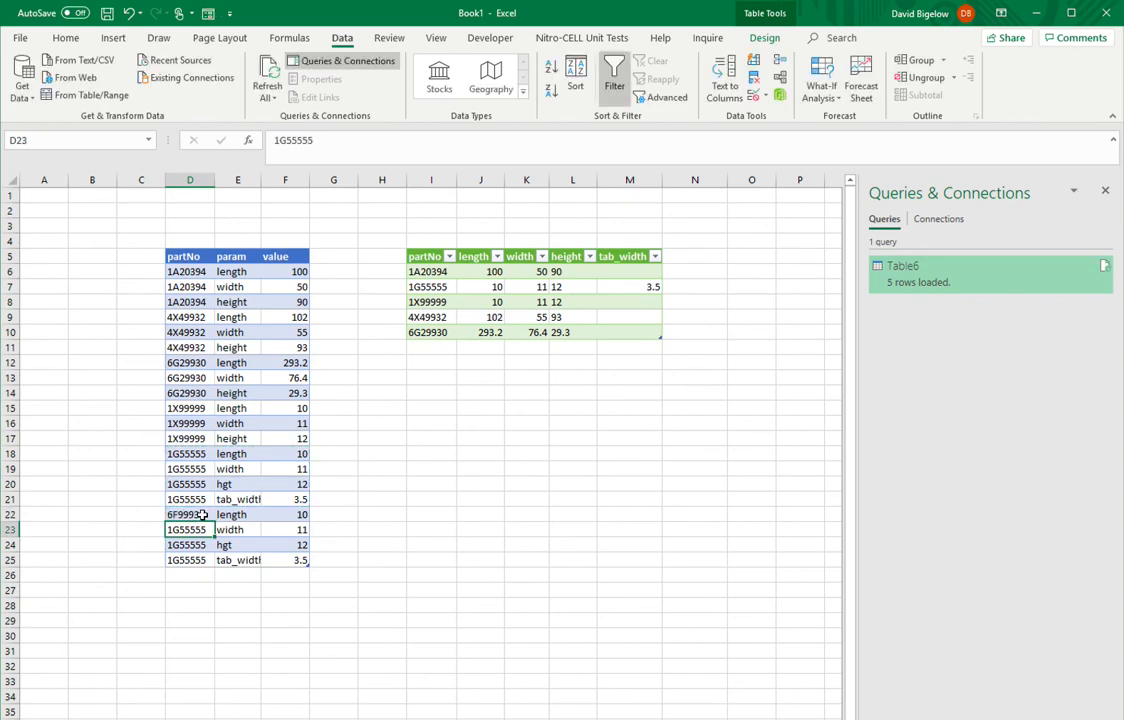
{"action": "left_click", "coordinate": [202, 514]}
{"action": "key", "text": "ctrl+c"}
{"action": "left_click_drag", "start_coordinate": [200, 514], "coordinate": [198, 557]}
{"action": "key", "text": "ctrl+v"}
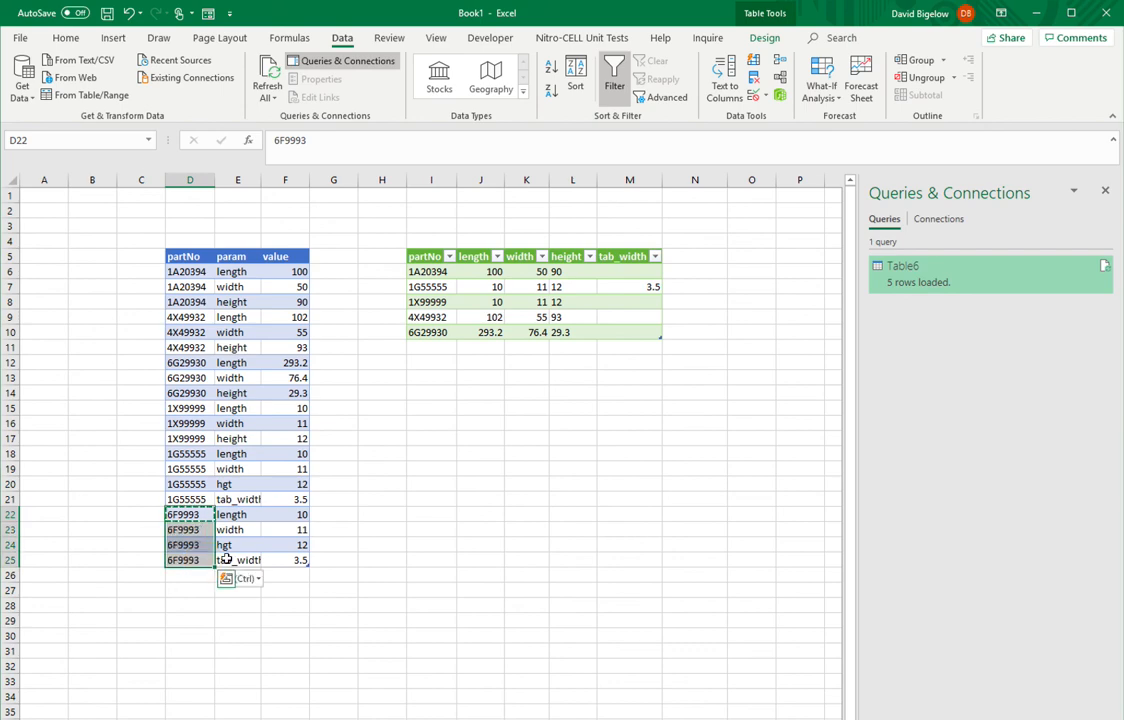
Set part 6F9993's tab_width value to 5.5 and its hgt value to 22.7 in the source table.
{"action": "left_click", "coordinate": [284, 561]}
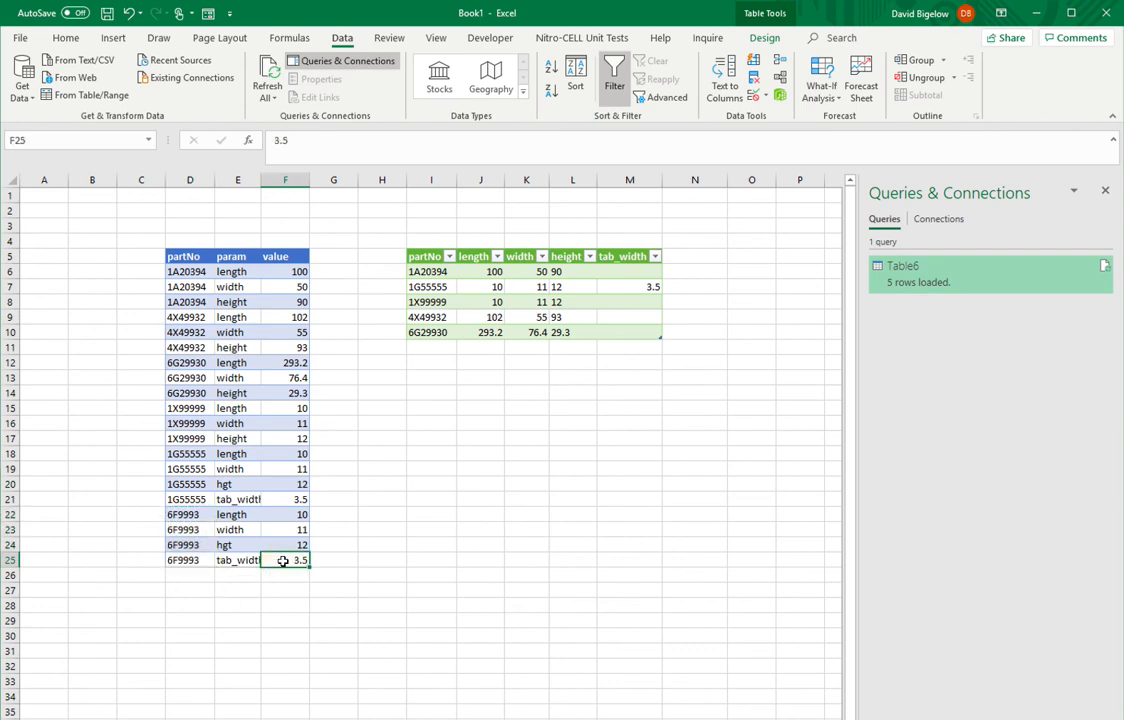
{"action": "type", "text": "5.5"}
{"action": "key", "text": "Return"}
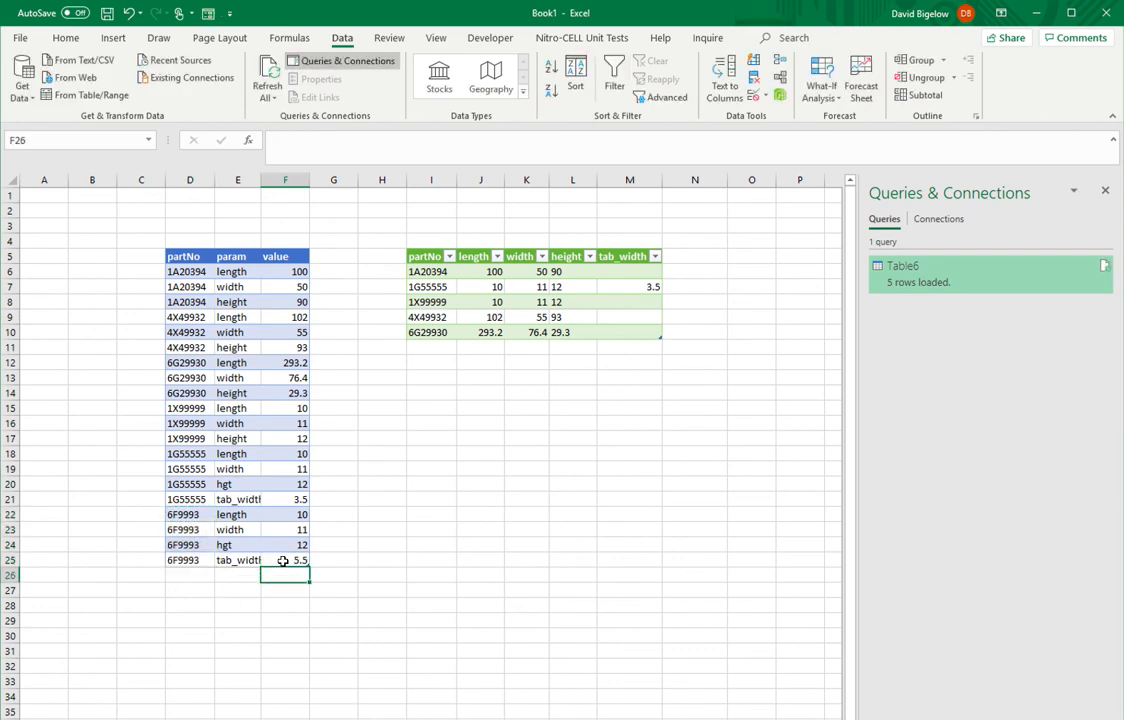
{"action": "left_click", "coordinate": [301, 545]}
{"action": "type", "text": "22"}
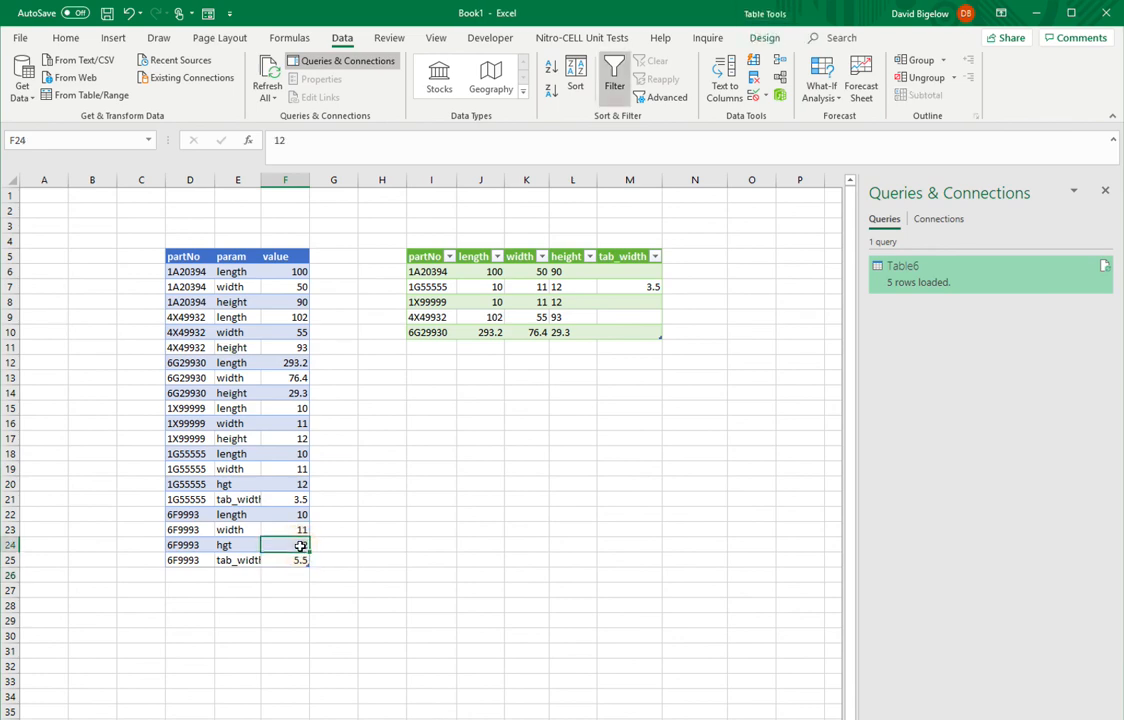
{"action": "type", "text": ".7"}
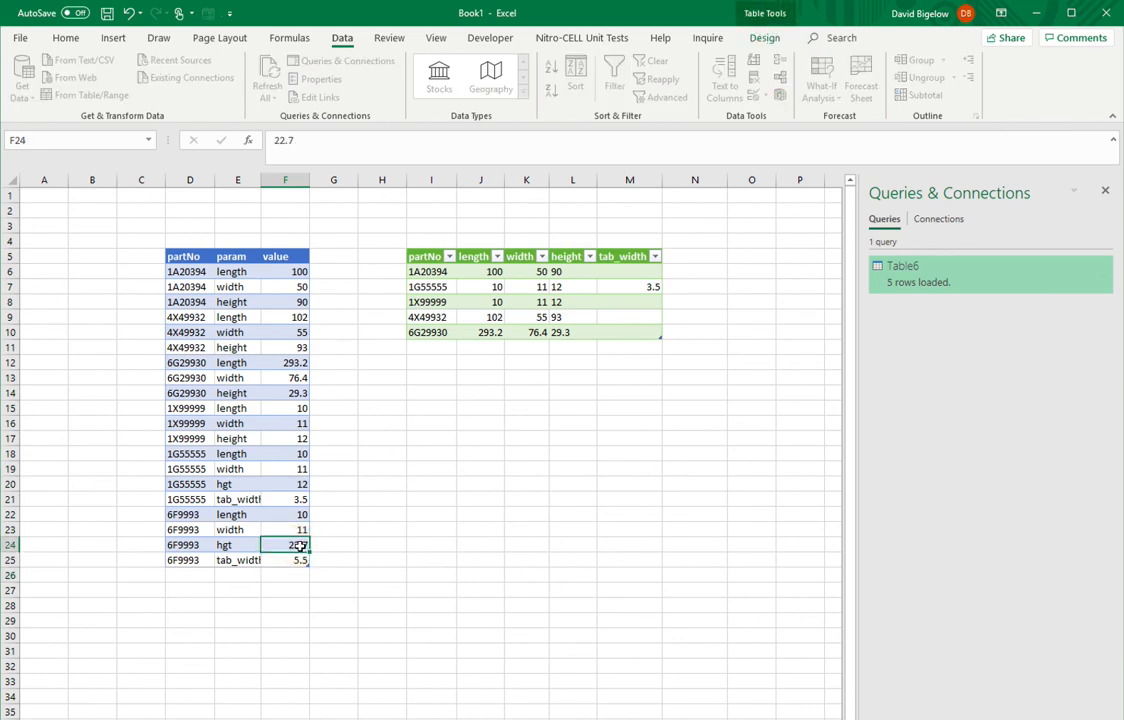
{"action": "key", "text": "Return"}
Refresh all queries again to bring part 6F9993 into the pivoted table.
{"action": "left_click", "coordinate": [408, 420]}
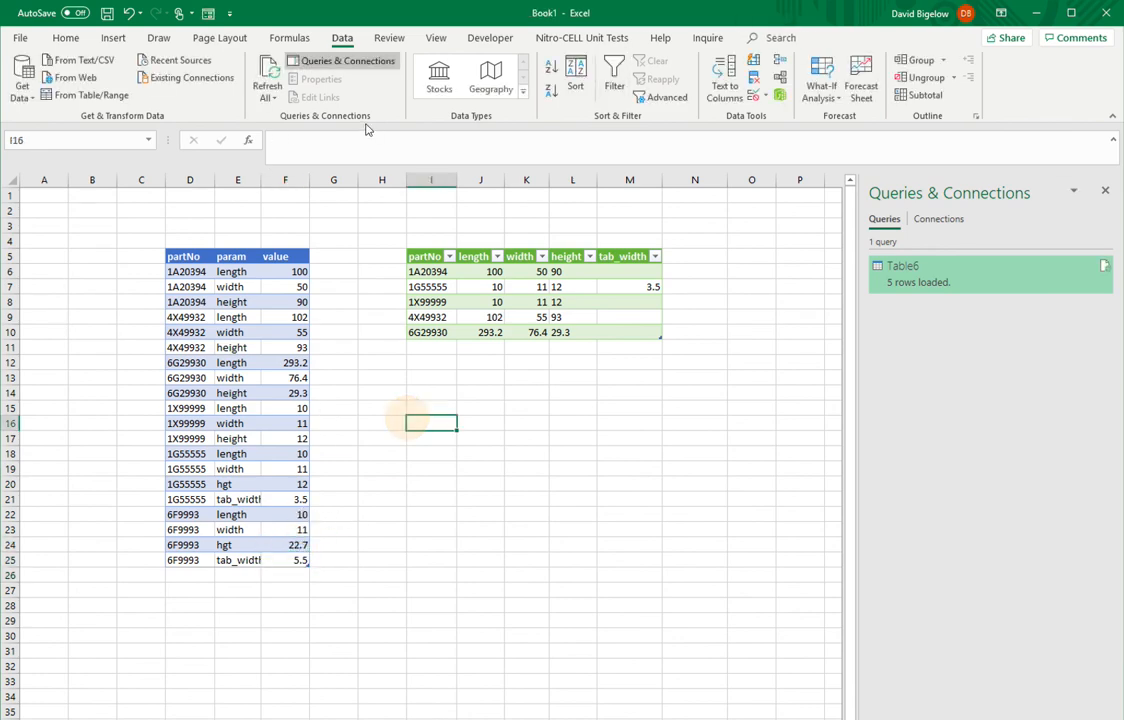
{"action": "left_click", "coordinate": [268, 75]}
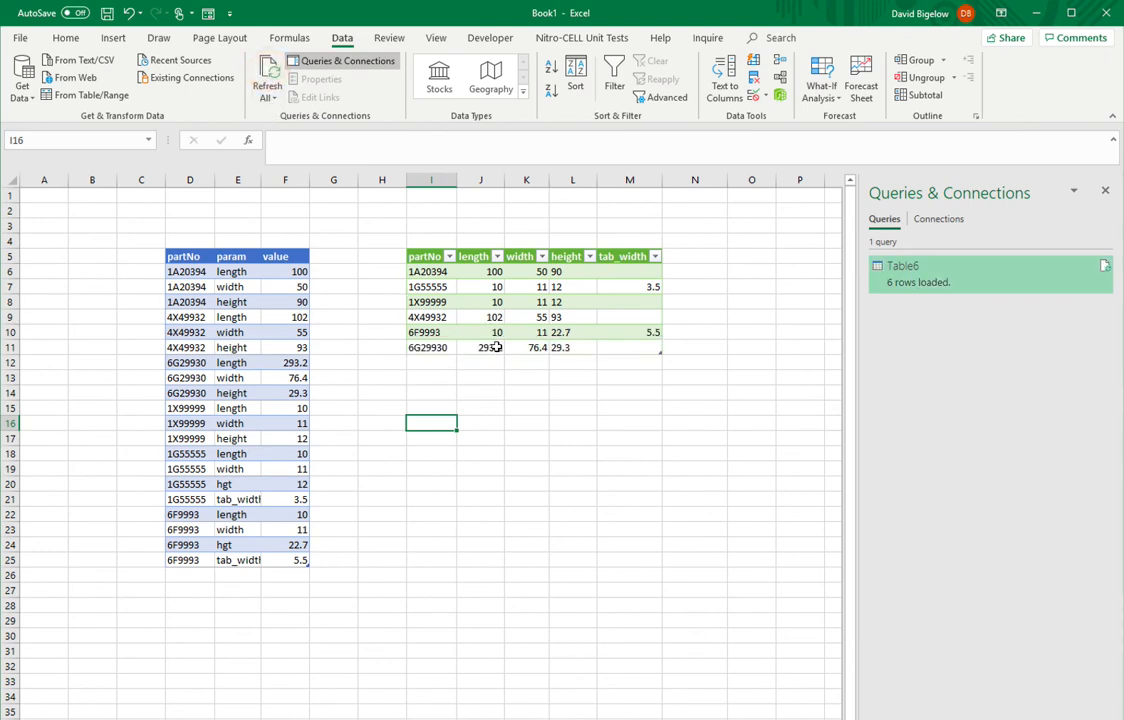